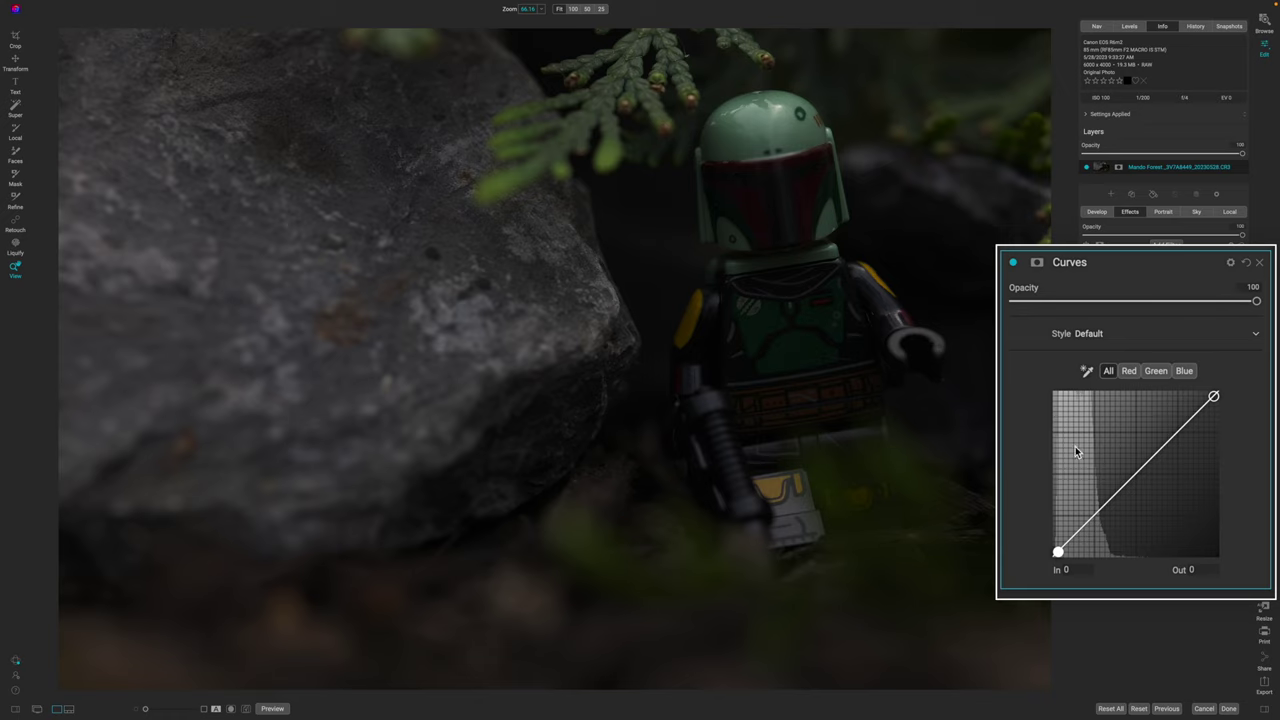
Use the on-image curve tool on the rock to place a shadow point at In 48 / Out 79.
left_click(1088, 371)
left_click(541, 273)
mouse_move(541, 273)
left_mouse_down()
mouse_move(543, 343)
mouse_move(531, 214)
mouse_move(537, 292)
left_mouse_up()
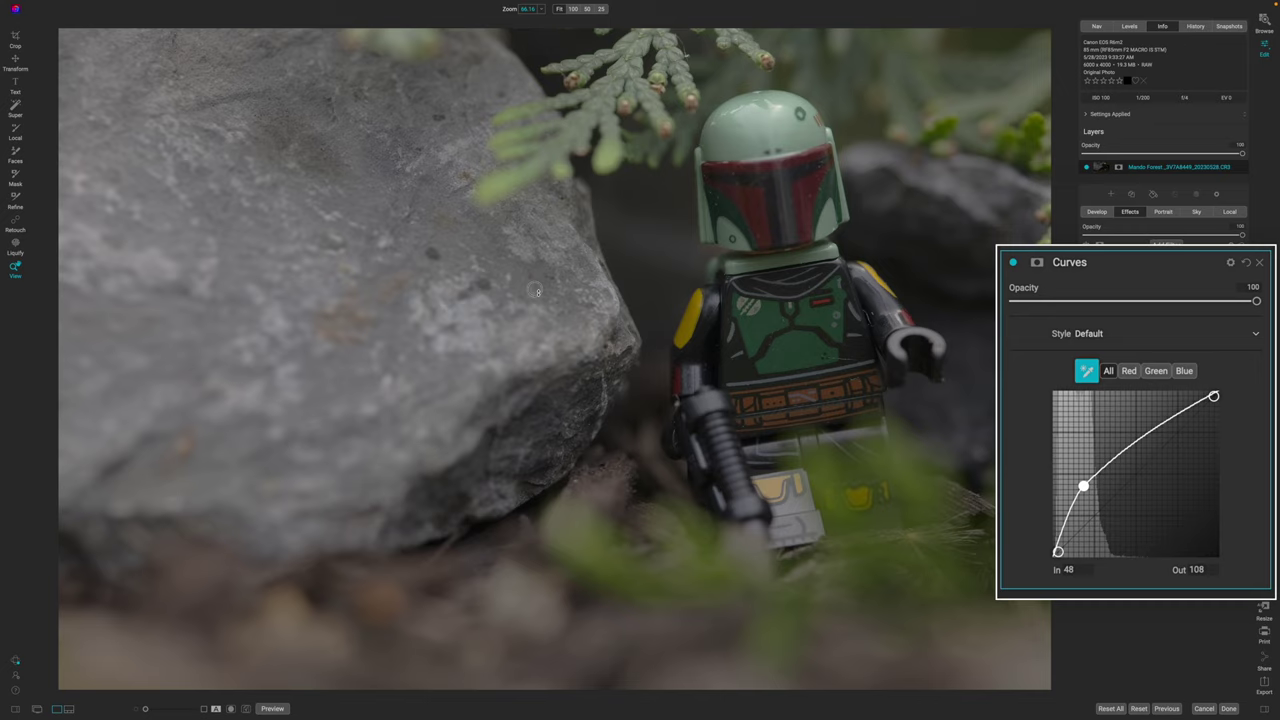
left_click_drag(537, 292, 535, 294)
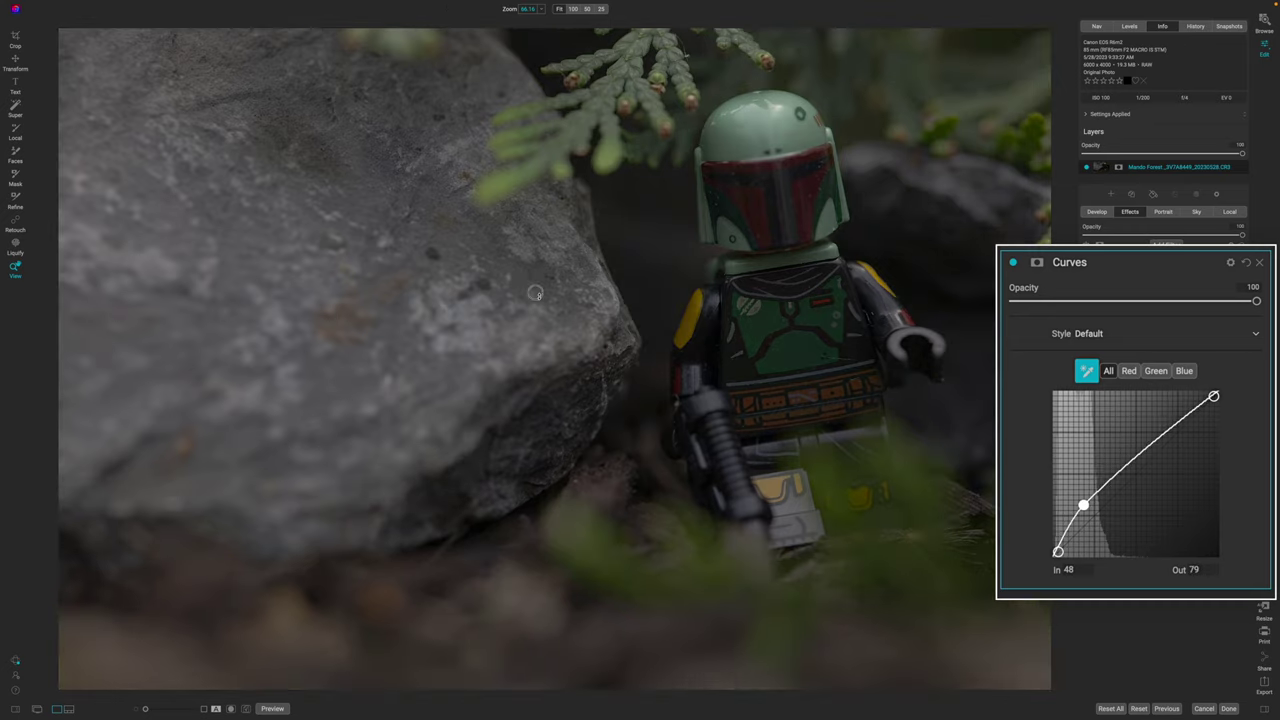
key("Escape")
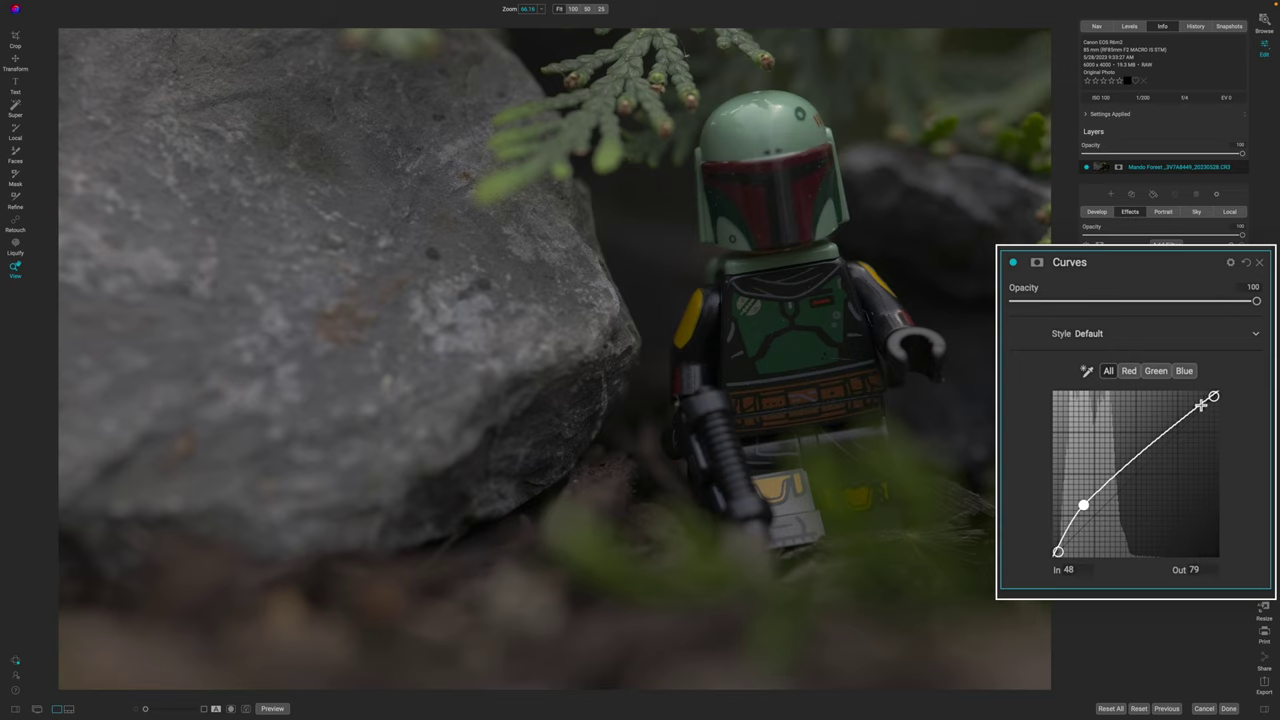
Move the Curves highlight endpoint to In 144 / Out 251 to brighten the highlights.
left_click_drag(1214, 399, 1129, 397)
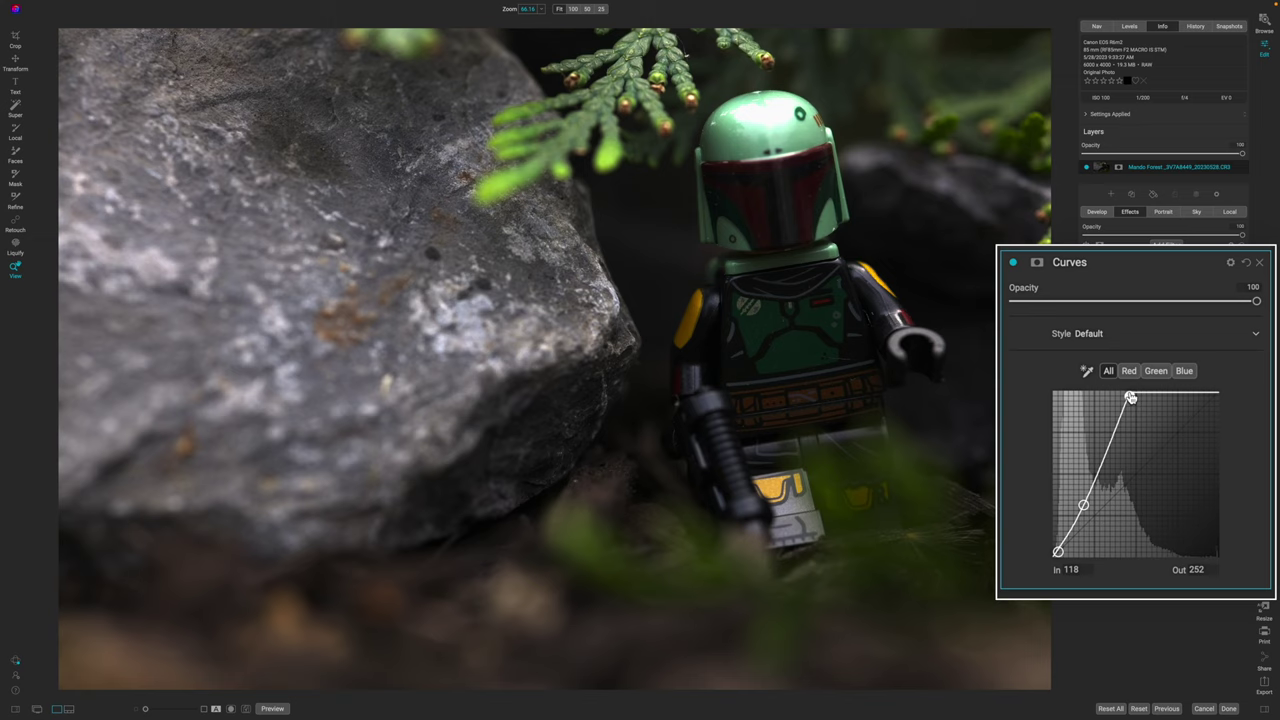
left_click_drag(1130, 398, 1161, 397)
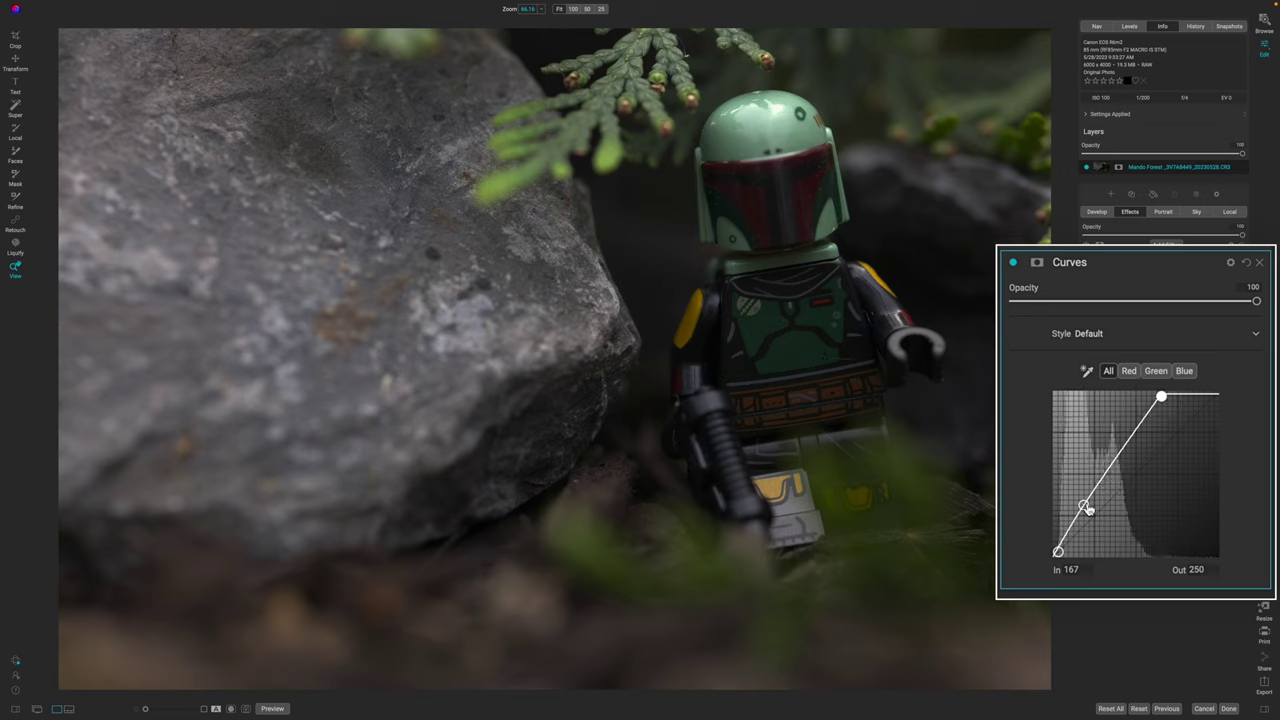
left_click_drag(1161, 397, 1146, 397)
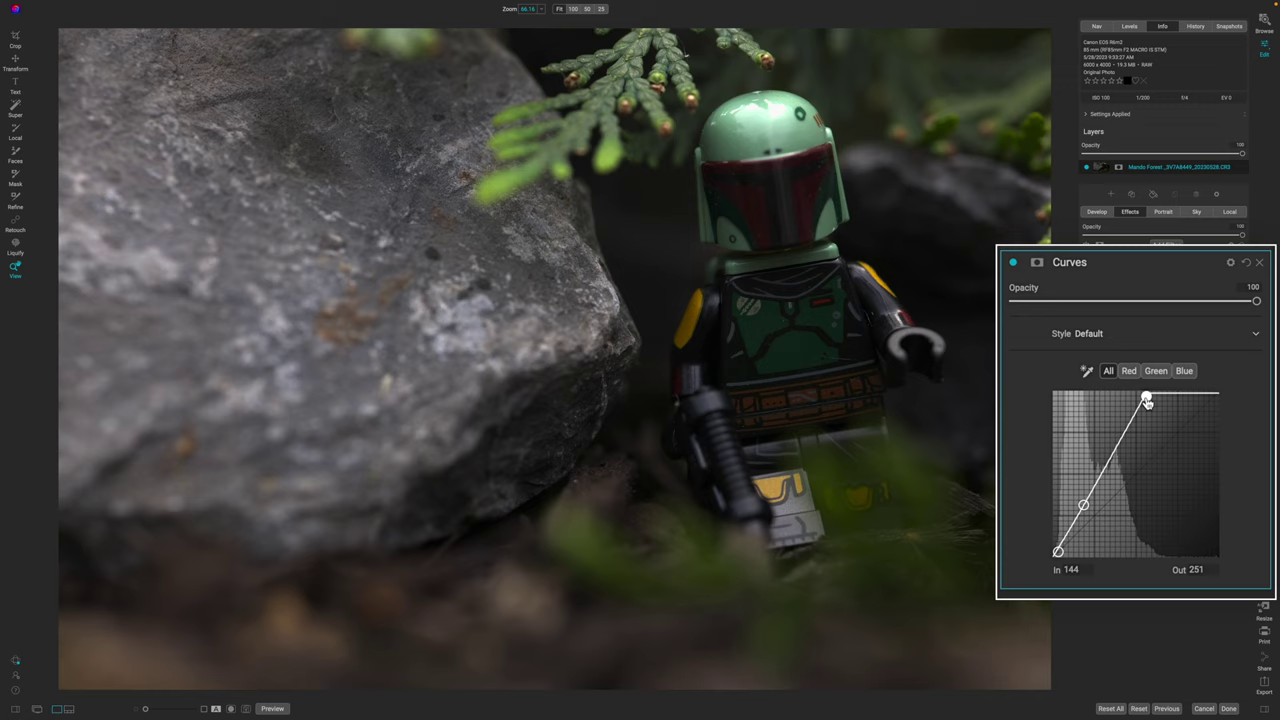
Check the highlight point's options and nudge the point slightly, leaving it in place.
right_click(1146, 398)
left_click(1146, 398)
left_click_drag(1146, 398, 1142, 402)
right_click(1141, 403)
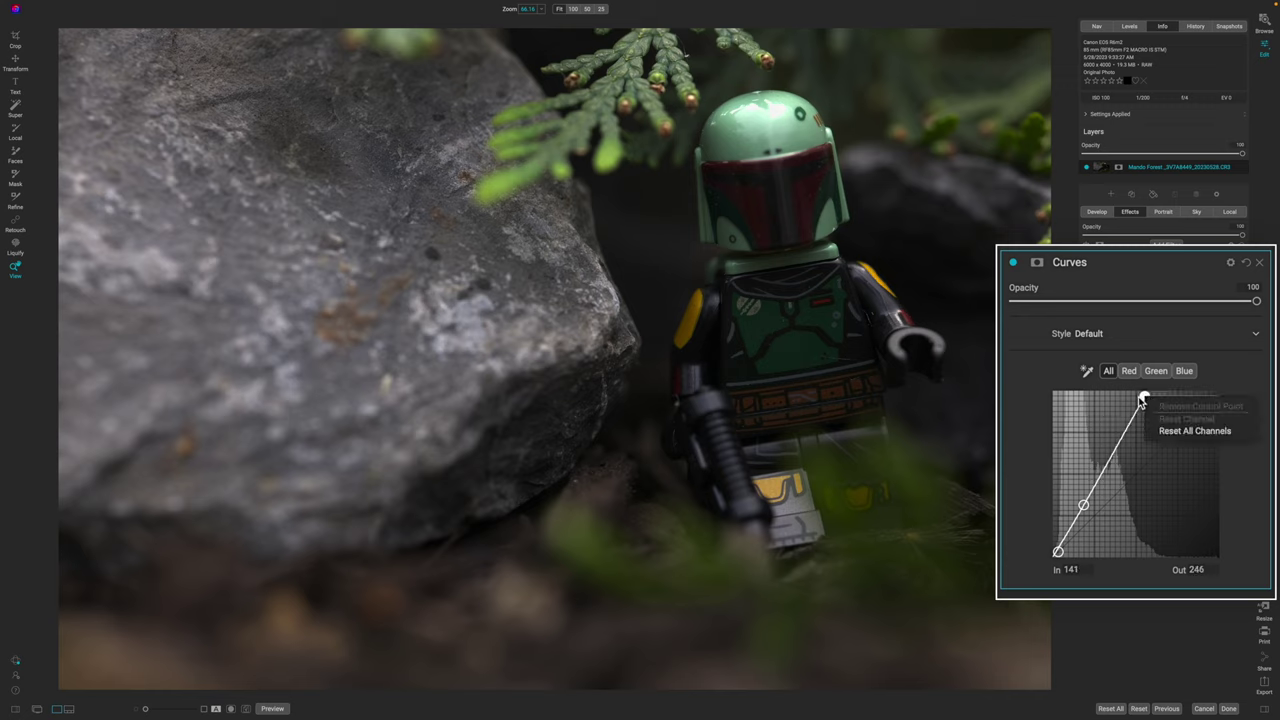
left_click(1141, 403)
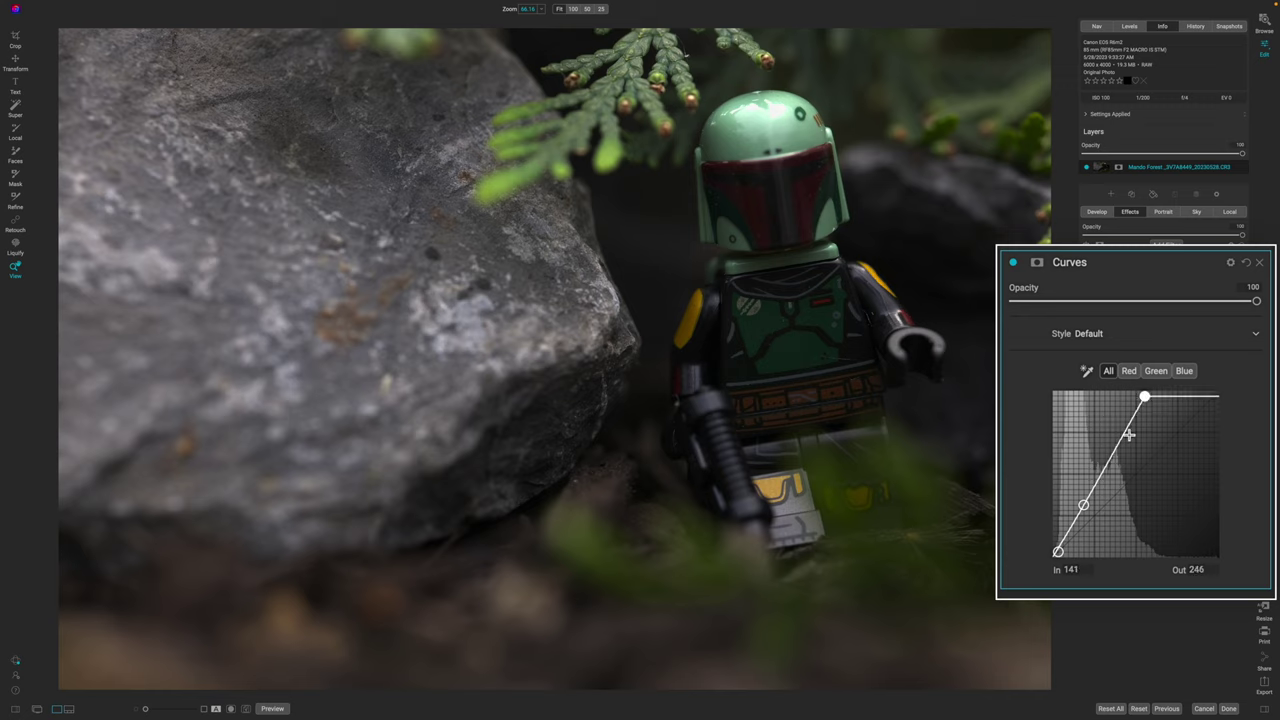
Remove the shadow control point from the curve.
left_click(1082, 504)
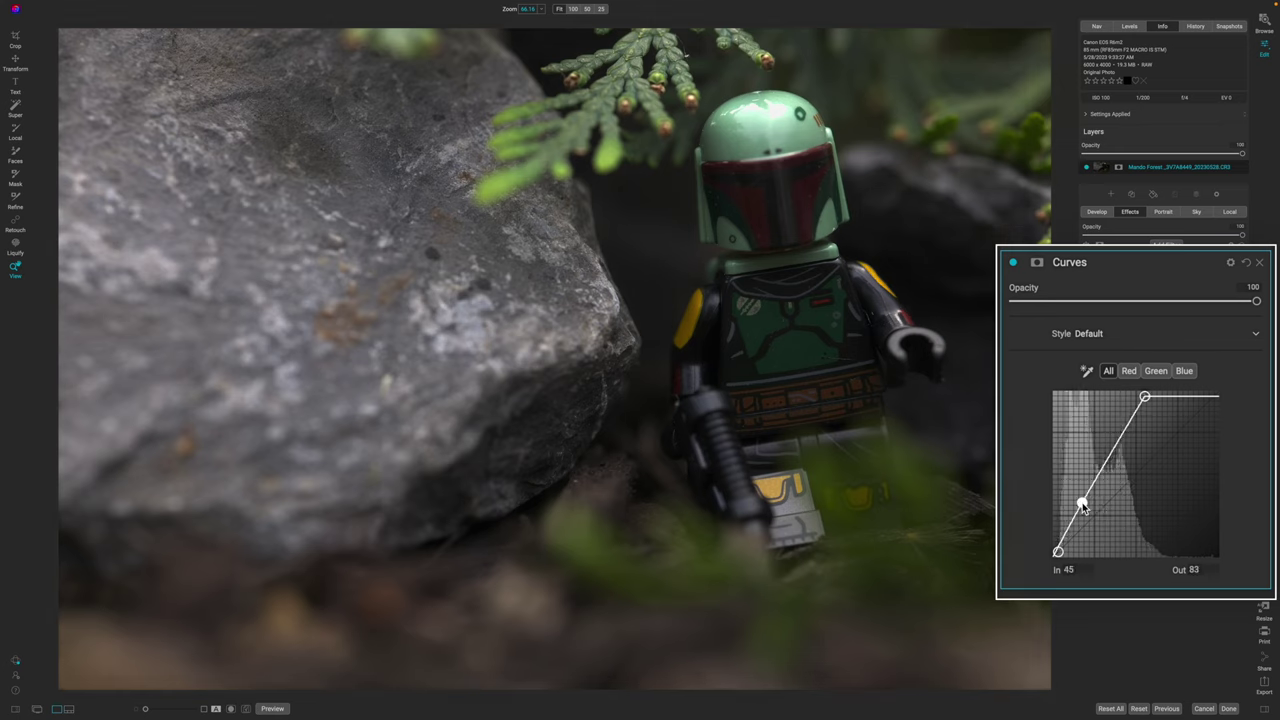
right_click(1082, 505)
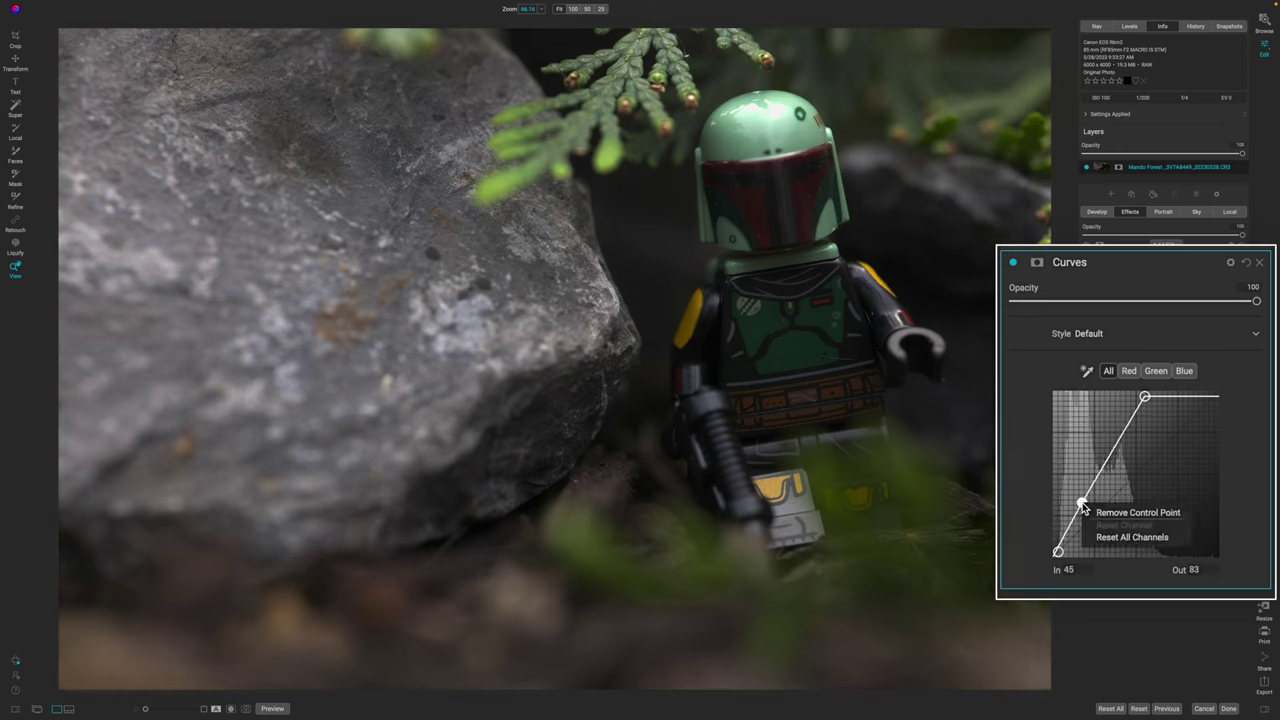
left_click(1153, 514)
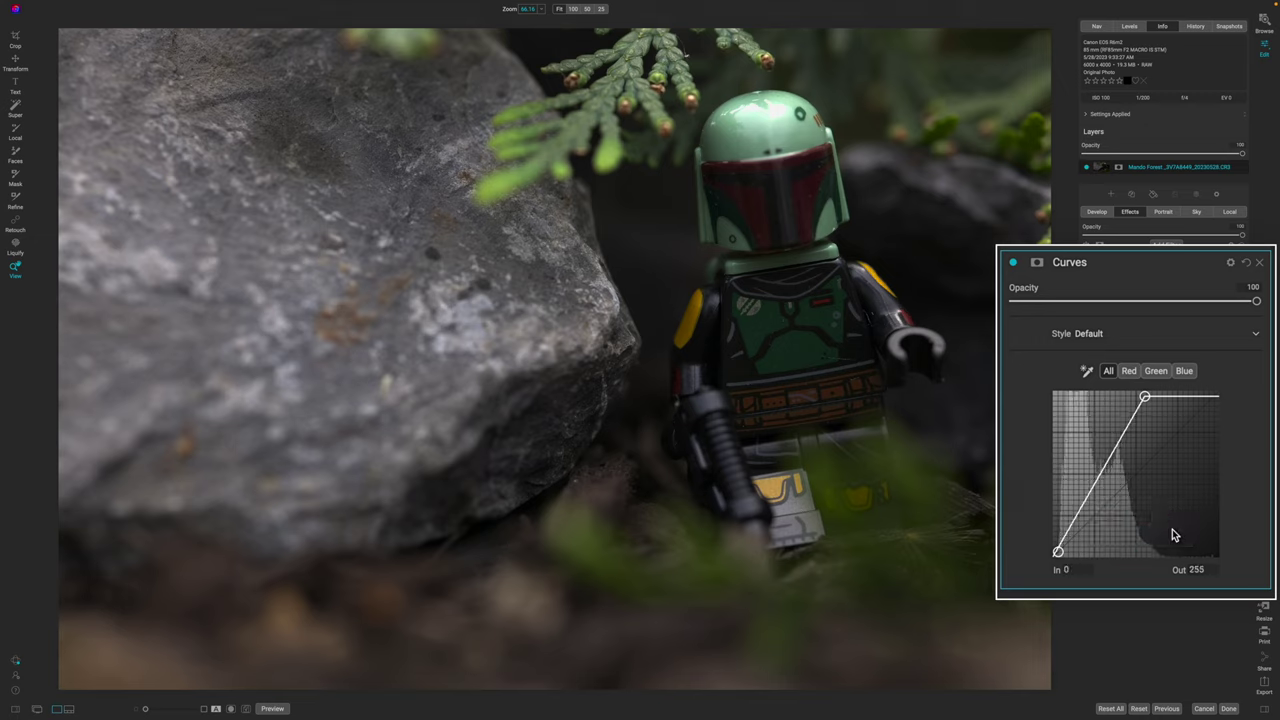
Add and remove a trial shadow point, then show the Red channel curve.
left_click(1088, 500)
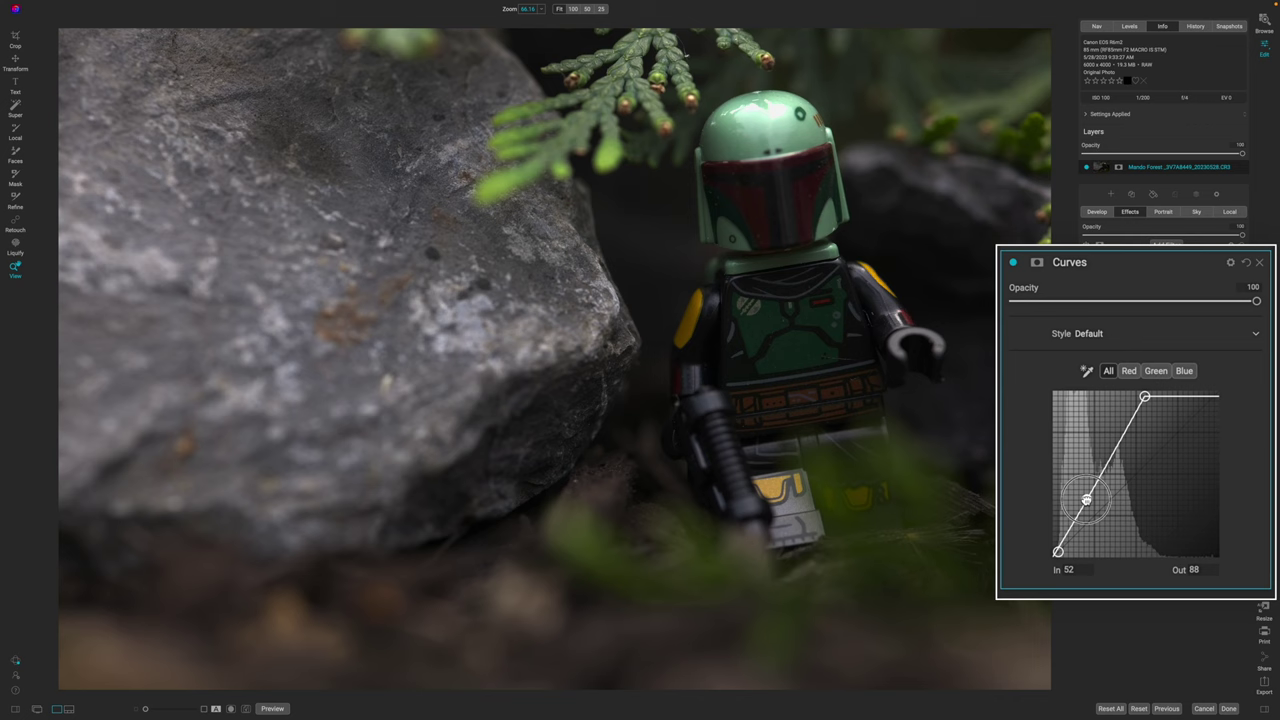
left_click_drag(1086, 498, 1079, 493)
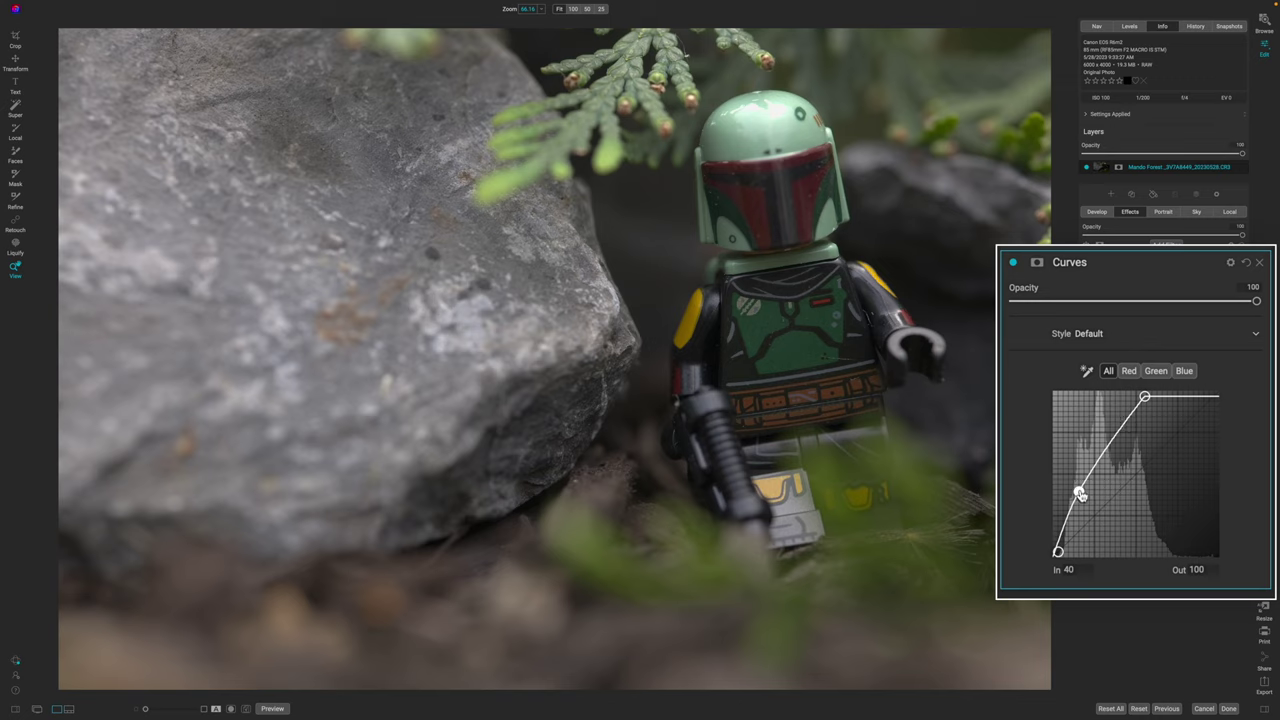
right_click(1080, 494)
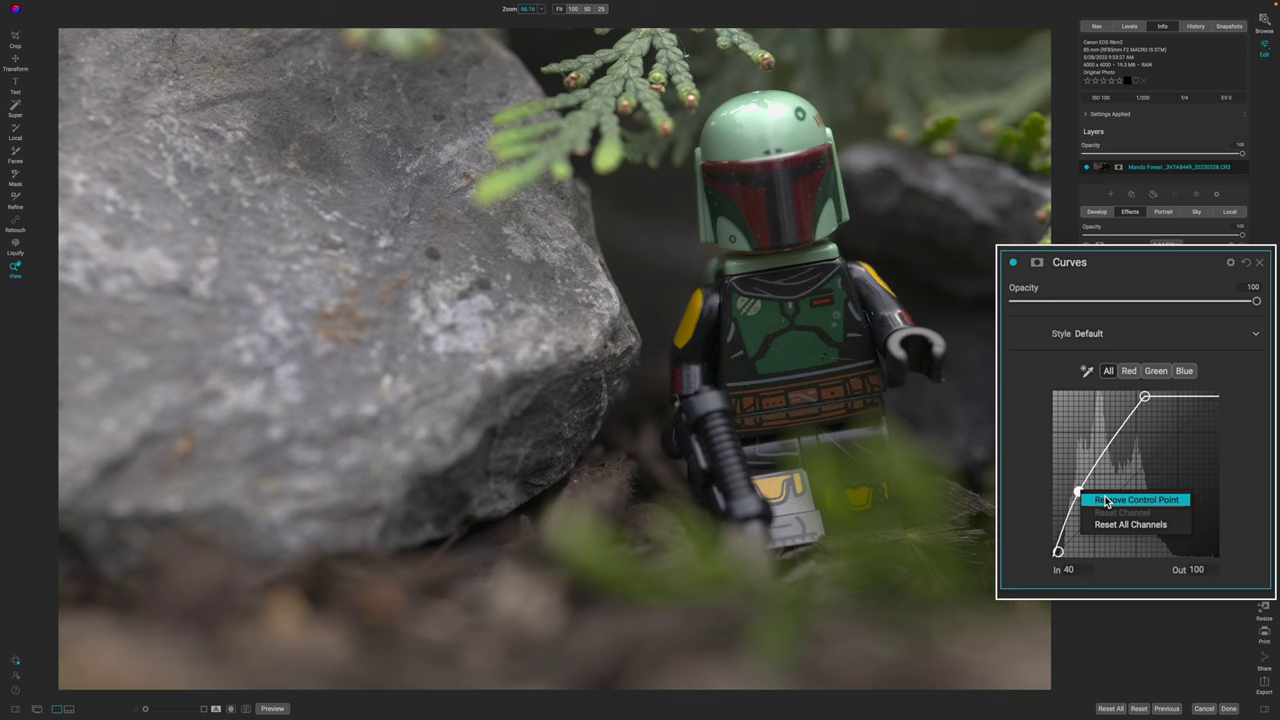
left_click(1105, 498)
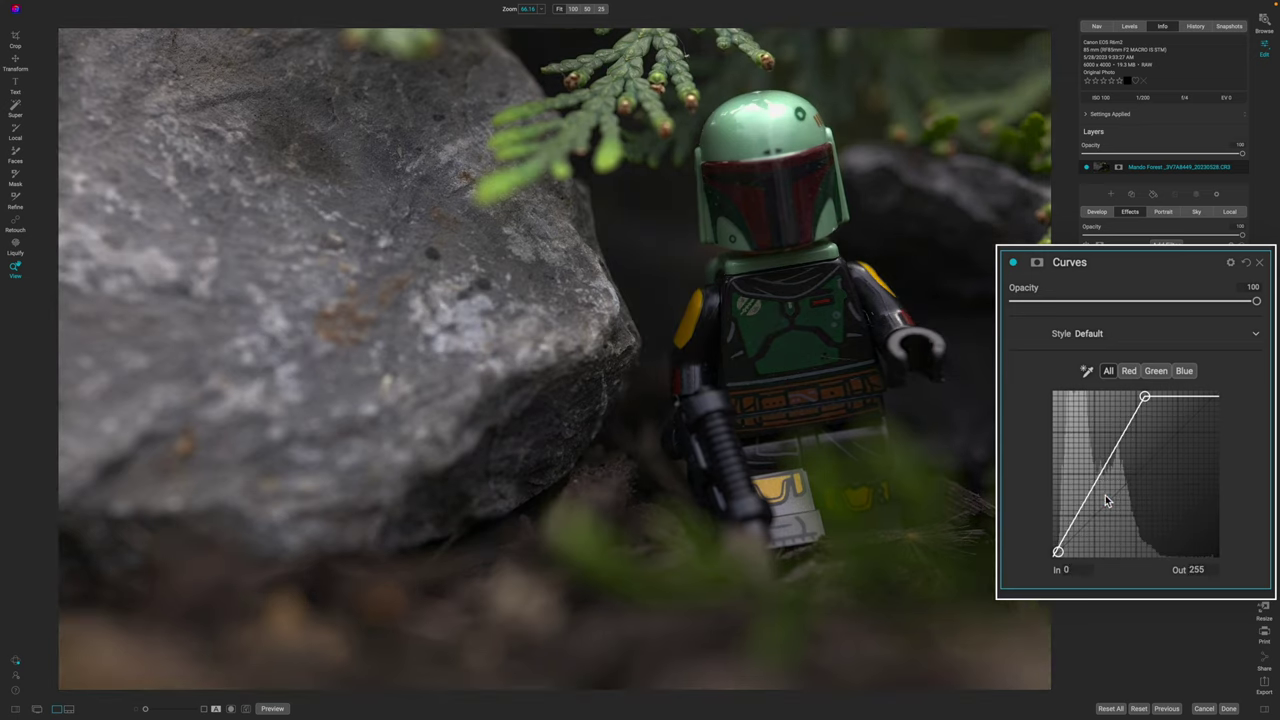
left_click(1129, 372)
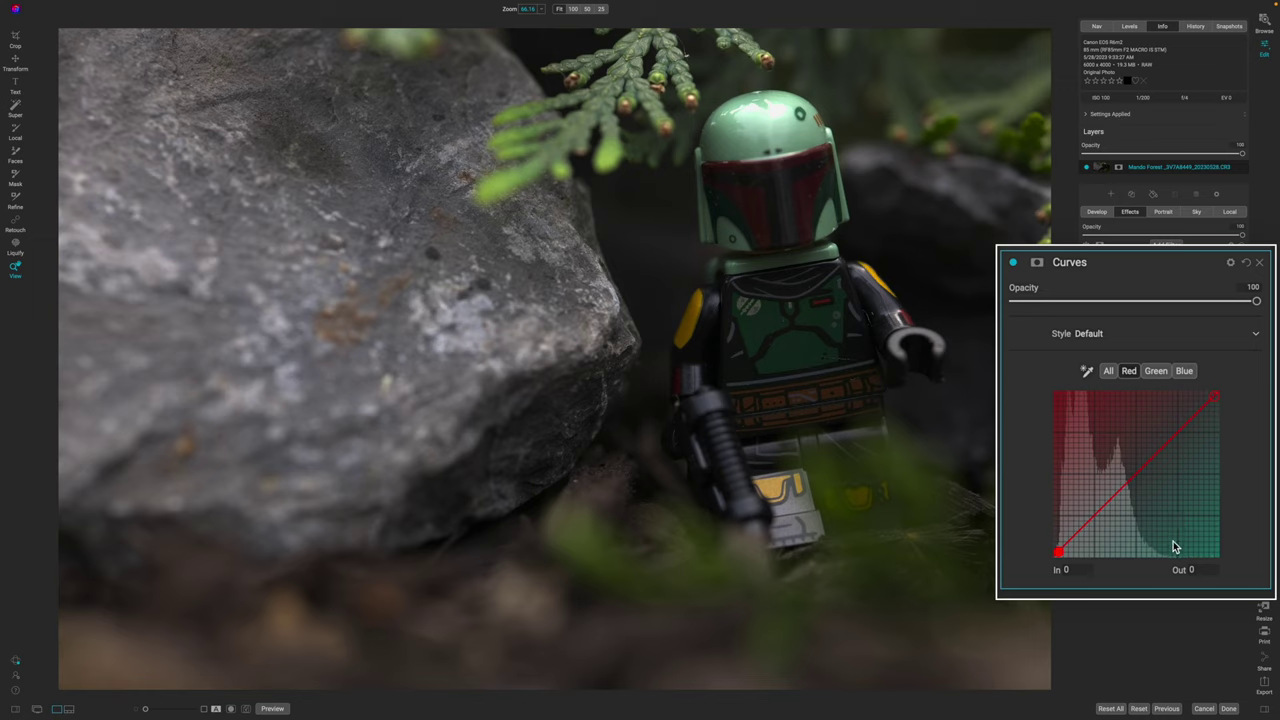
Try points on the Green channel curve, lowering then raising green midtones to avoid a magenta cast.
left_click(1158, 371)
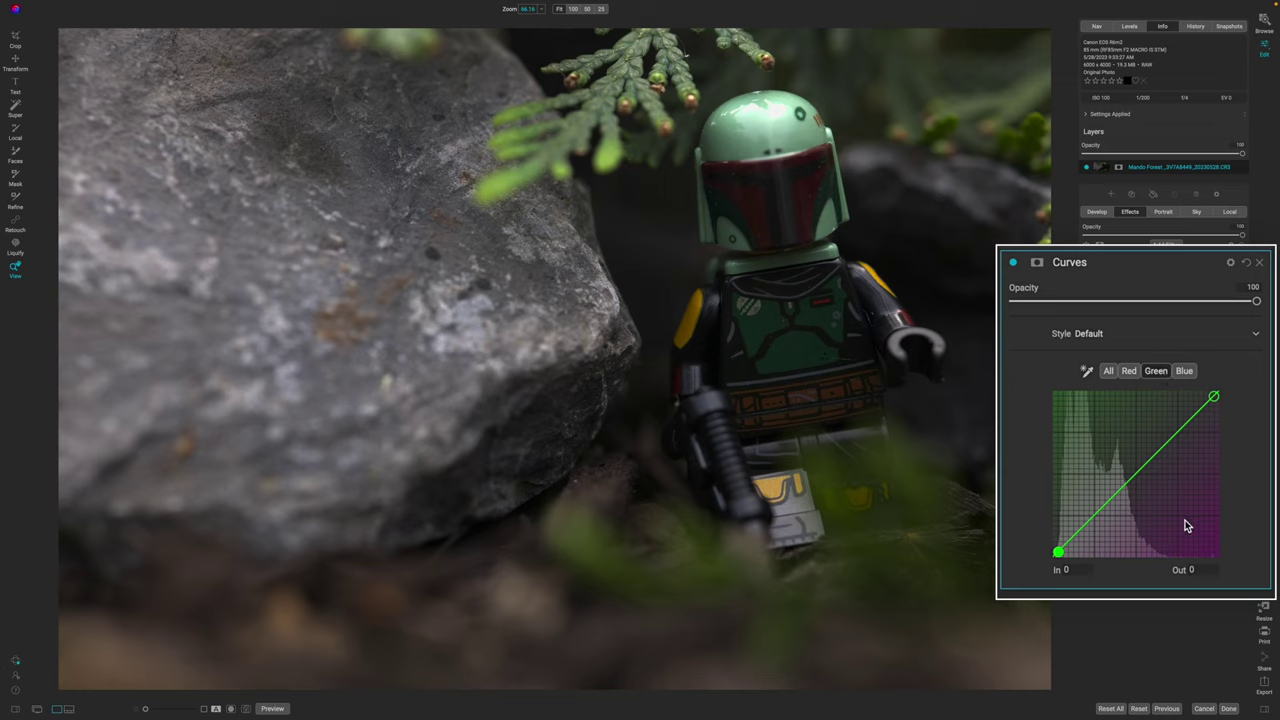
left_click(1184, 371)
left_click(1148, 375)
left_click(1146, 467)
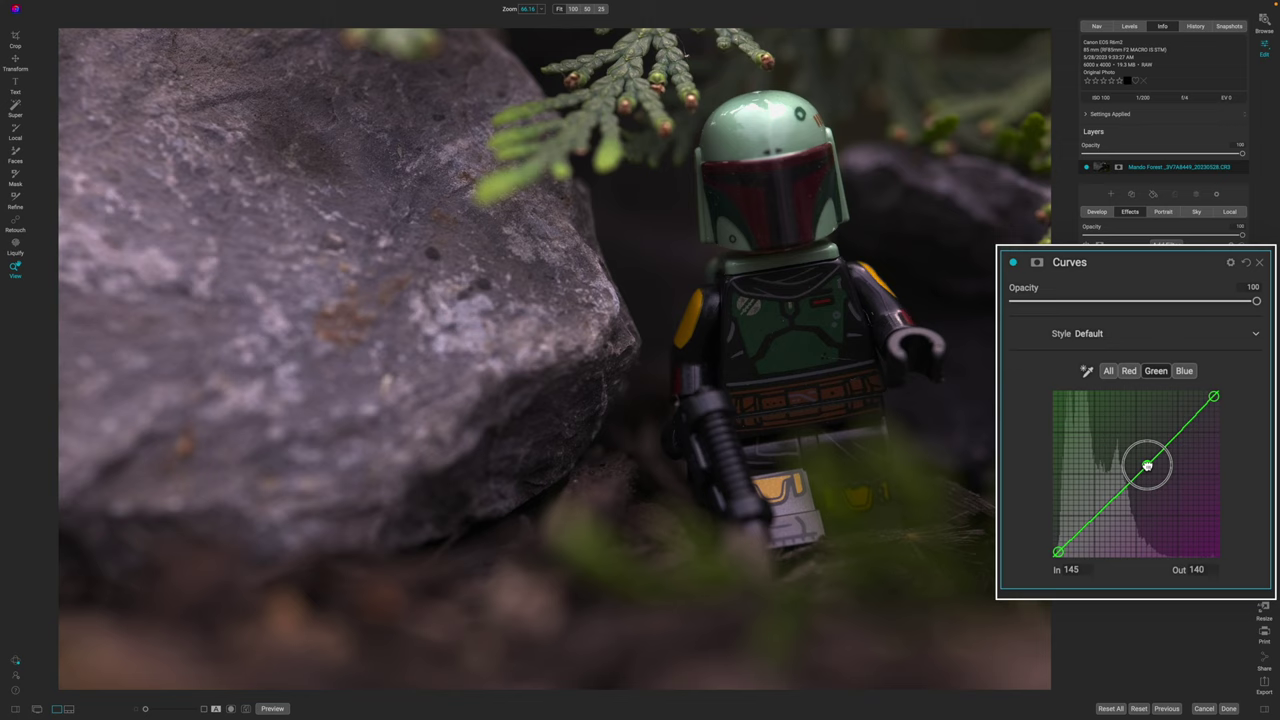
mouse_move(1184, 428)
left_mouse_down()
mouse_move(1198, 452)
mouse_move(1197, 426)
mouse_move(1194, 440)
left_mouse_up()
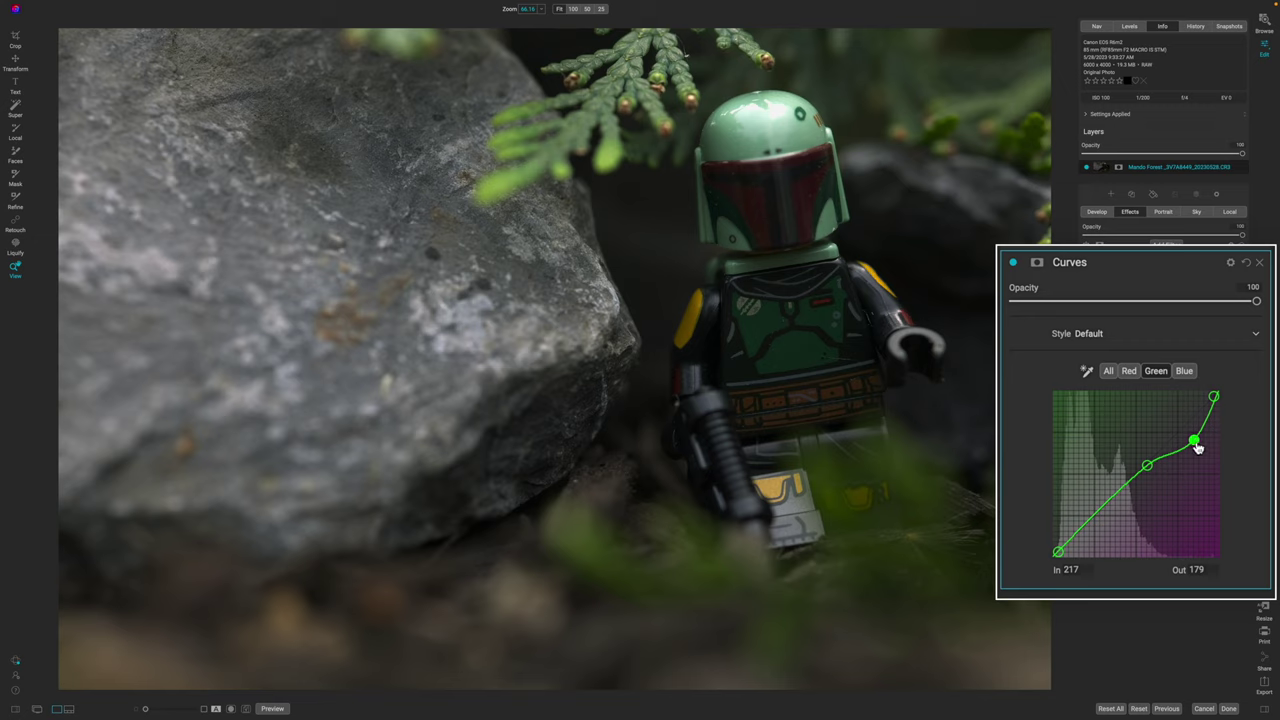
mouse_move(1197, 447)
left_mouse_down()
mouse_move(1196, 420)
mouse_move(1199, 438)
left_mouse_up()
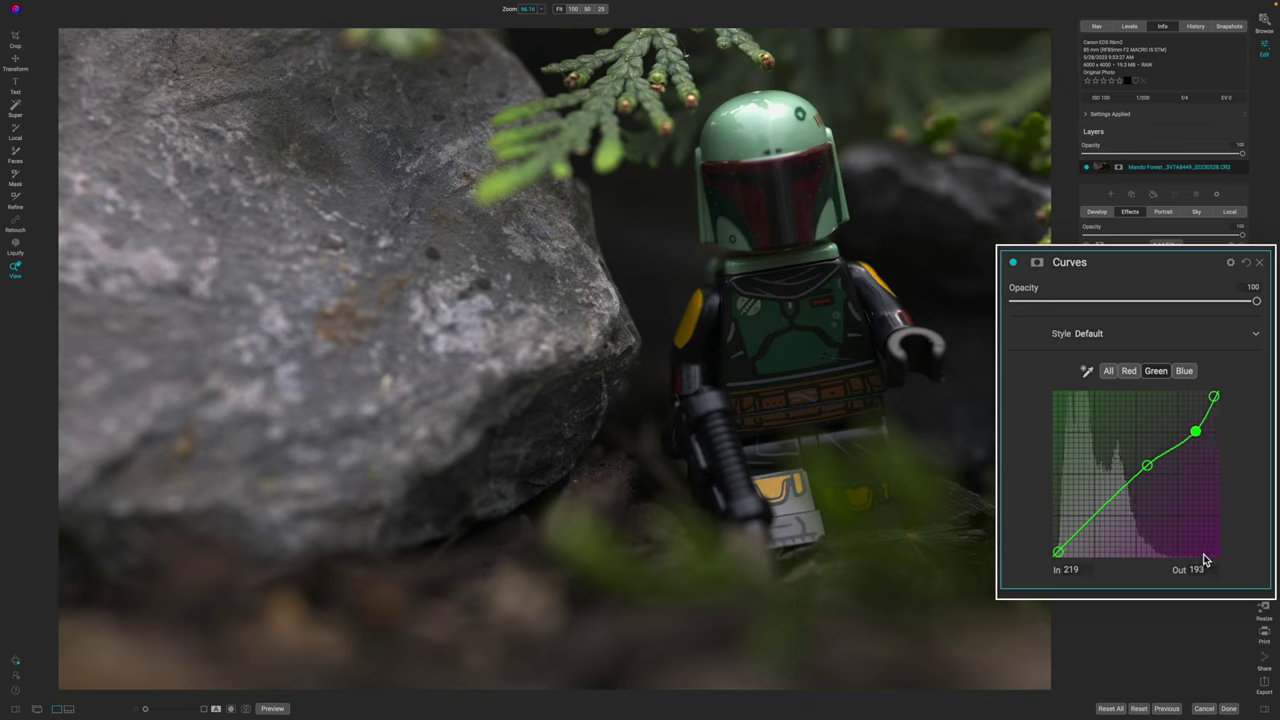
left_click(1148, 465)
left_click_drag(1148, 465, 1131, 505)
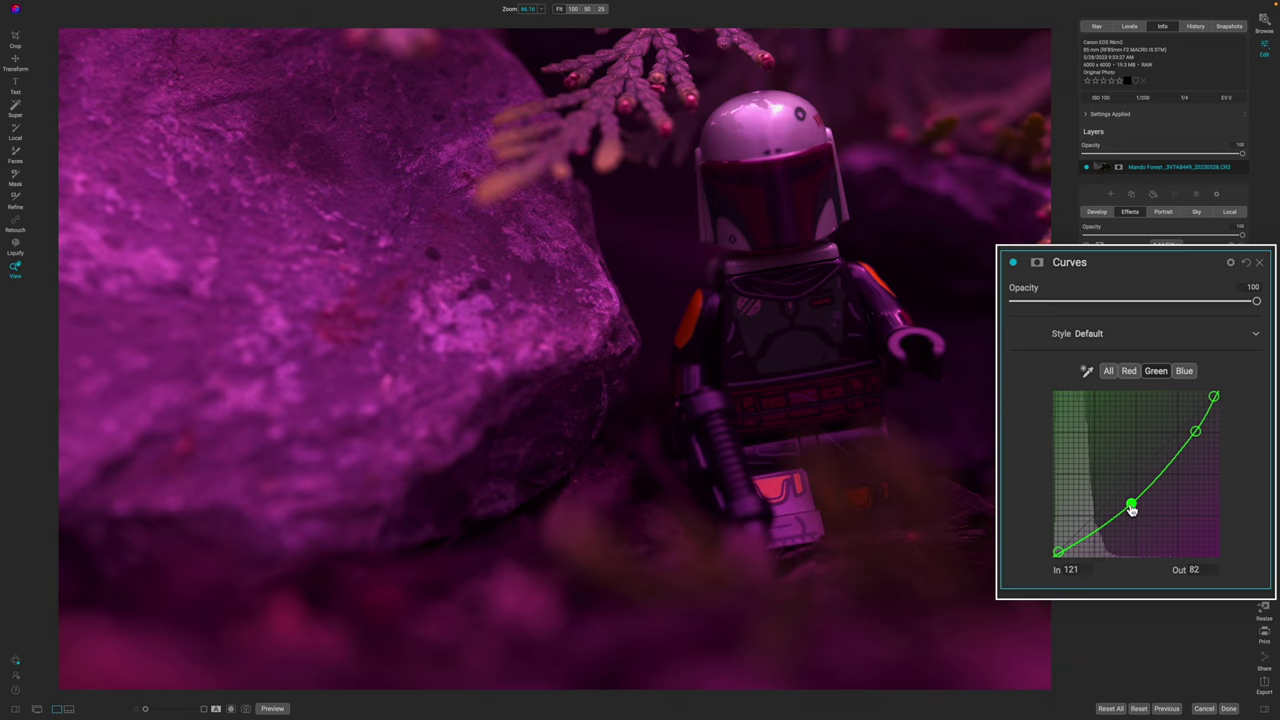
left_click_drag(1130, 512, 1127, 492)
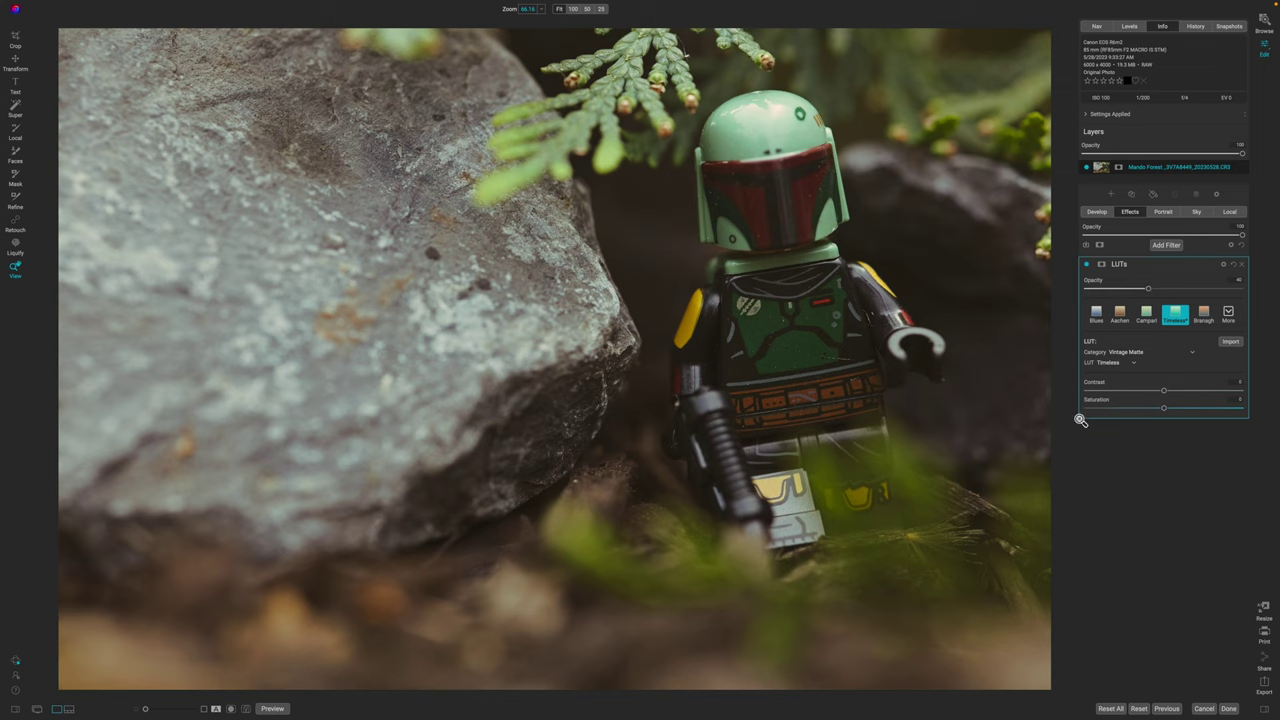
Paint the LEGO figure out of the LUTs filter mask with the Refine brush.
left_click(1101, 266)
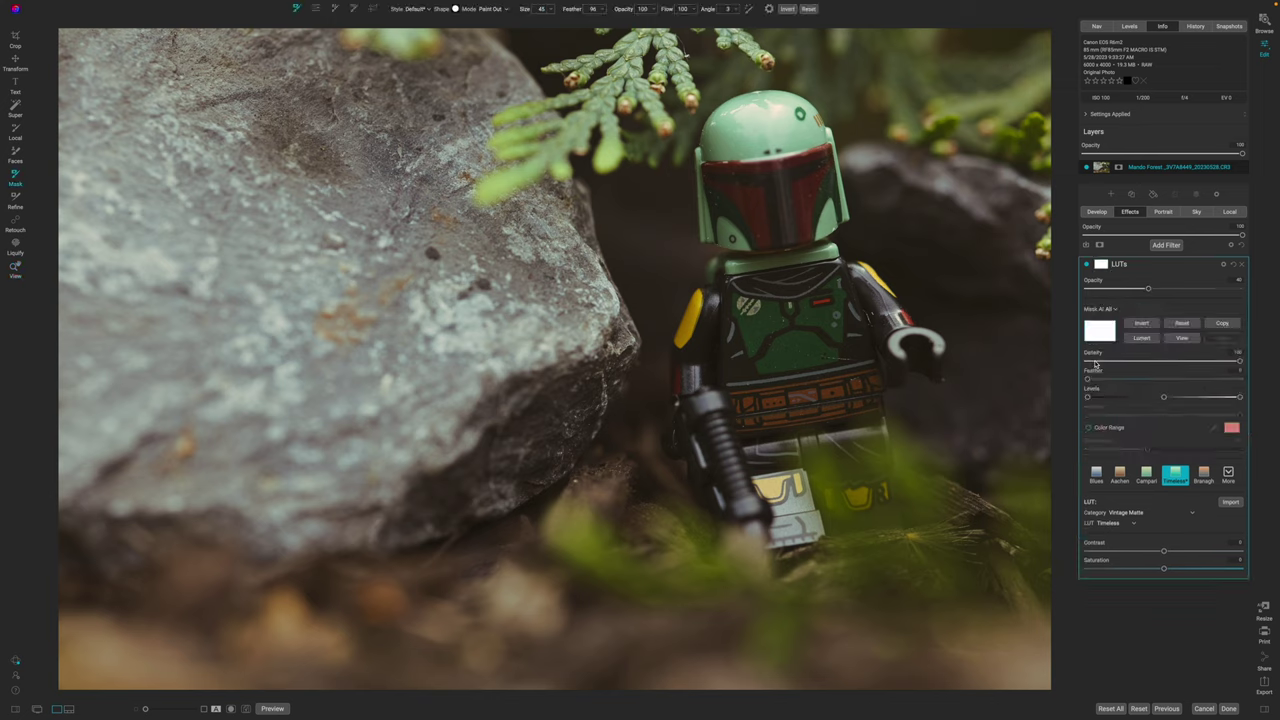
left_click(15, 201)
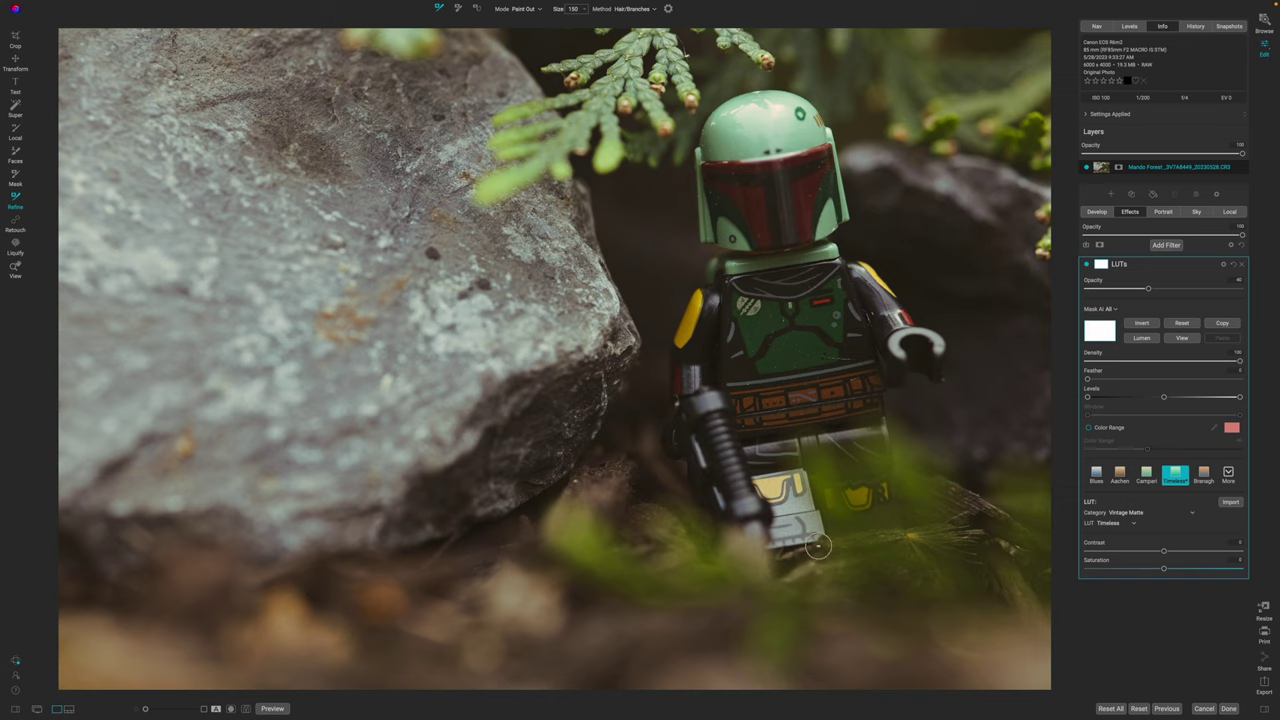
mouse_move(818, 546)
left_mouse_down()
mouse_move(739, 548)
mouse_move(668, 435)
mouse_move(682, 326)
mouse_move(719, 246)
mouse_move(695, 137)
mouse_move(709, 107)
mouse_move(746, 93)
mouse_move(803, 98)
mouse_move(826, 126)
mouse_move(841, 179)
mouse_move(833, 248)
mouse_move(937, 343)
mouse_move(938, 381)
mouse_move(895, 387)
mouse_move(900, 521)
mouse_move(813, 535)
left_mouse_up()
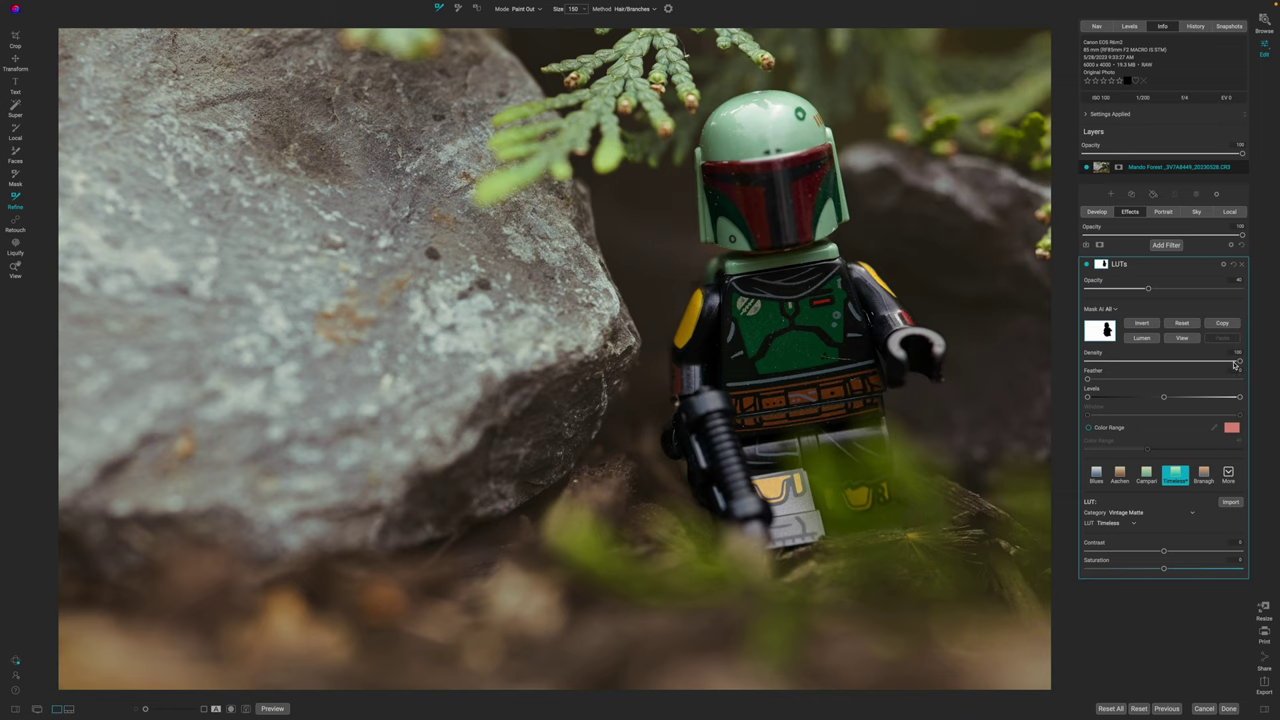
Lower the LUT mask Density to about 63.
left_click_drag(1239, 364, 1183, 364)
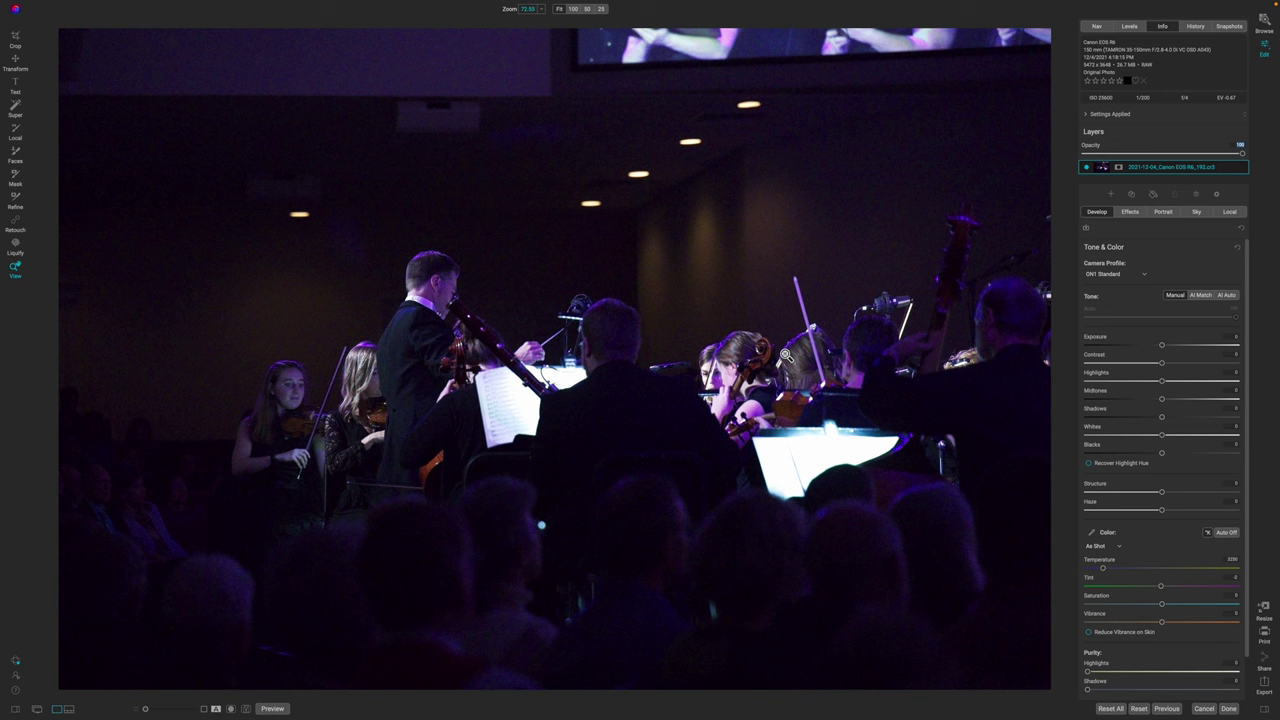
View the concert photo at 100% on the audience and raise Shadows to about 29.
left_click(688, 232)
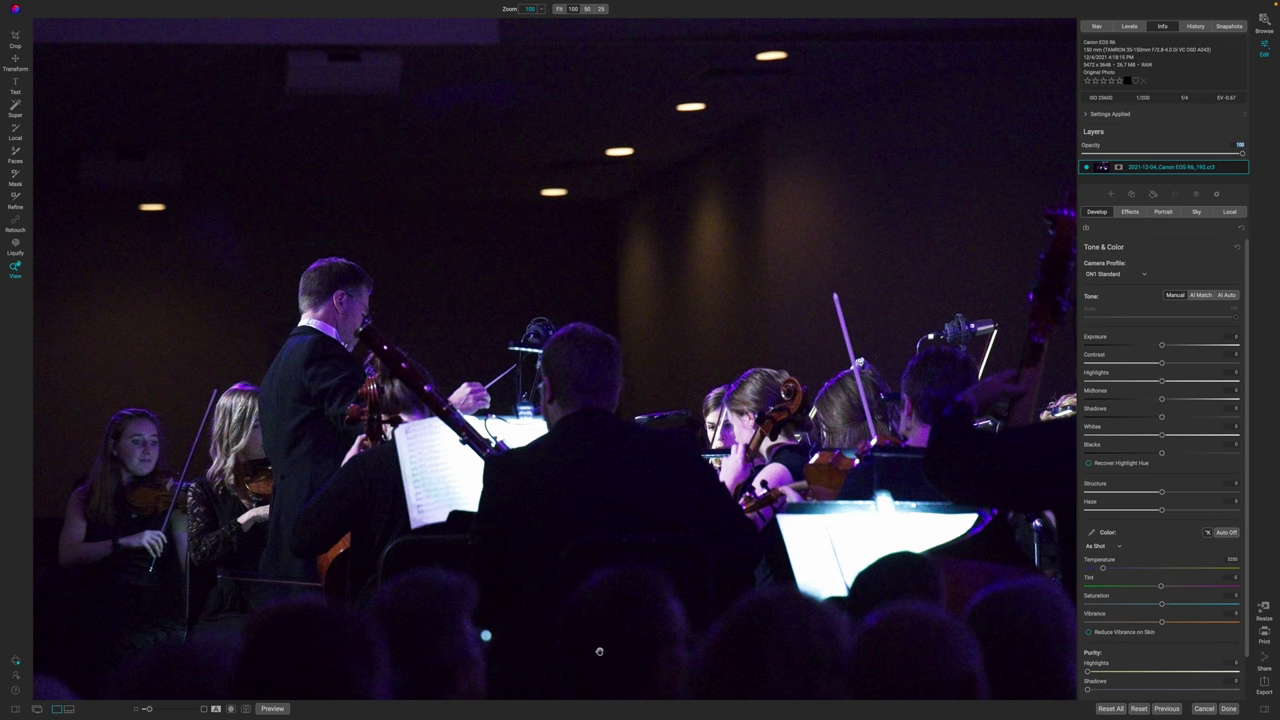
left_click_drag(547, 535, 530, 360)
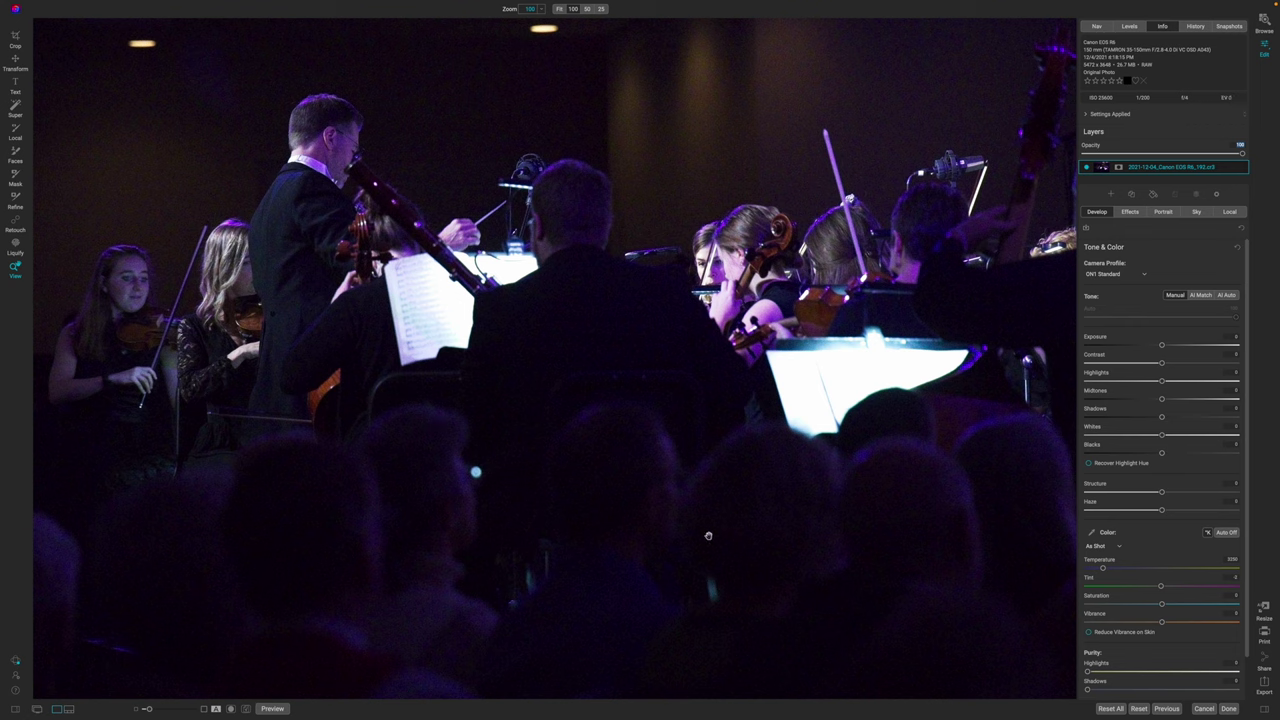
left_click(1165, 417)
left_click_drag(1167, 418, 1183, 420)
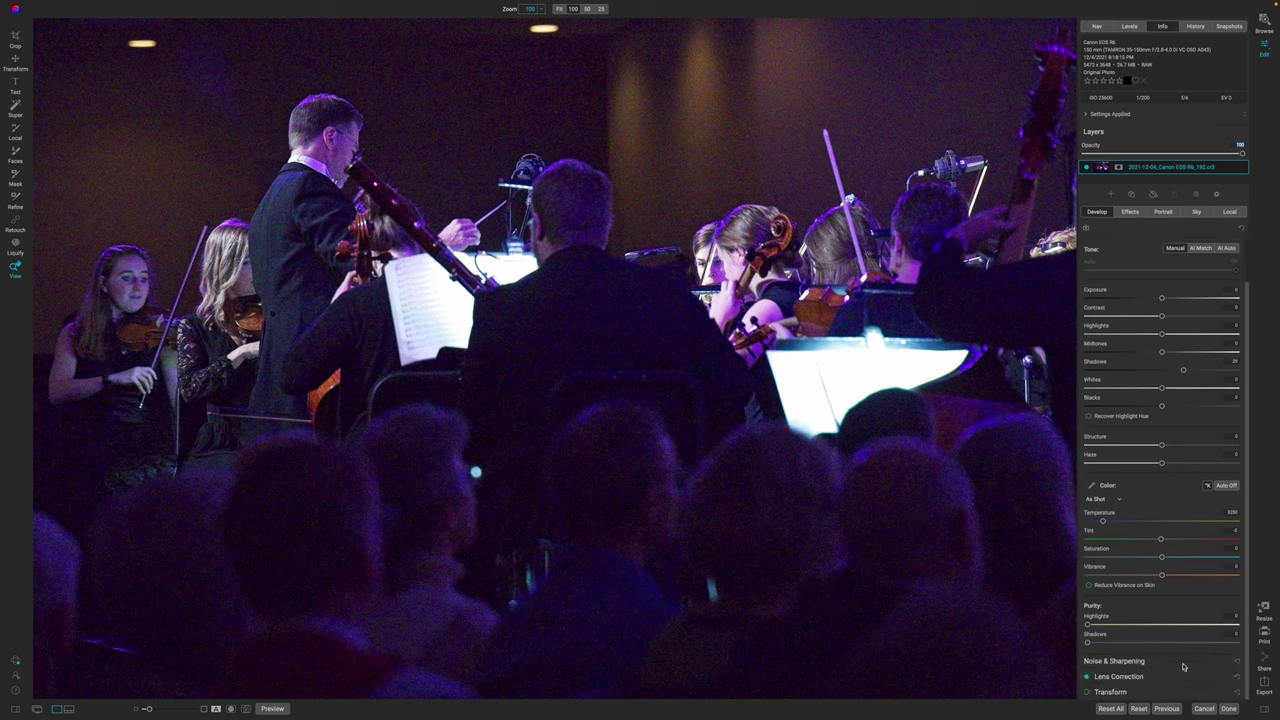
Turn on NoNoise AI, widen the before/after split, and set Enhance Detail to about 40.
left_click(1180, 661)
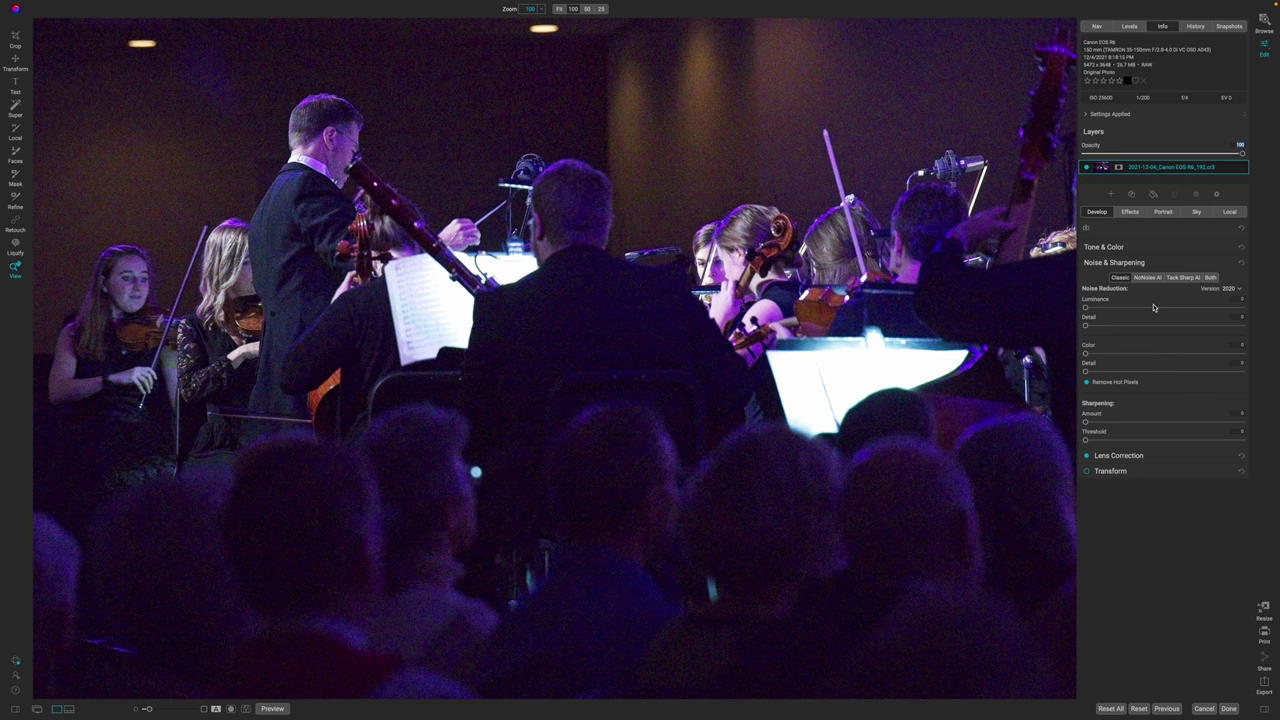
left_click(1150, 279)
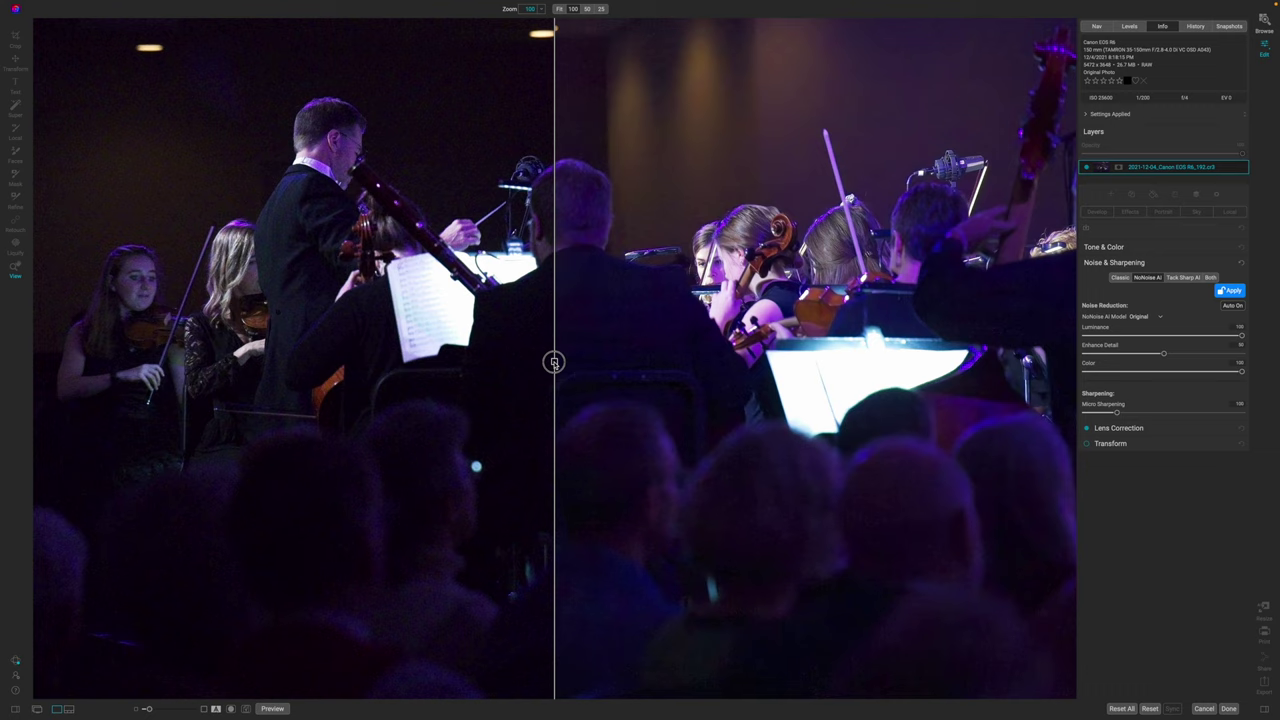
left_click_drag(553, 360, 650, 362)
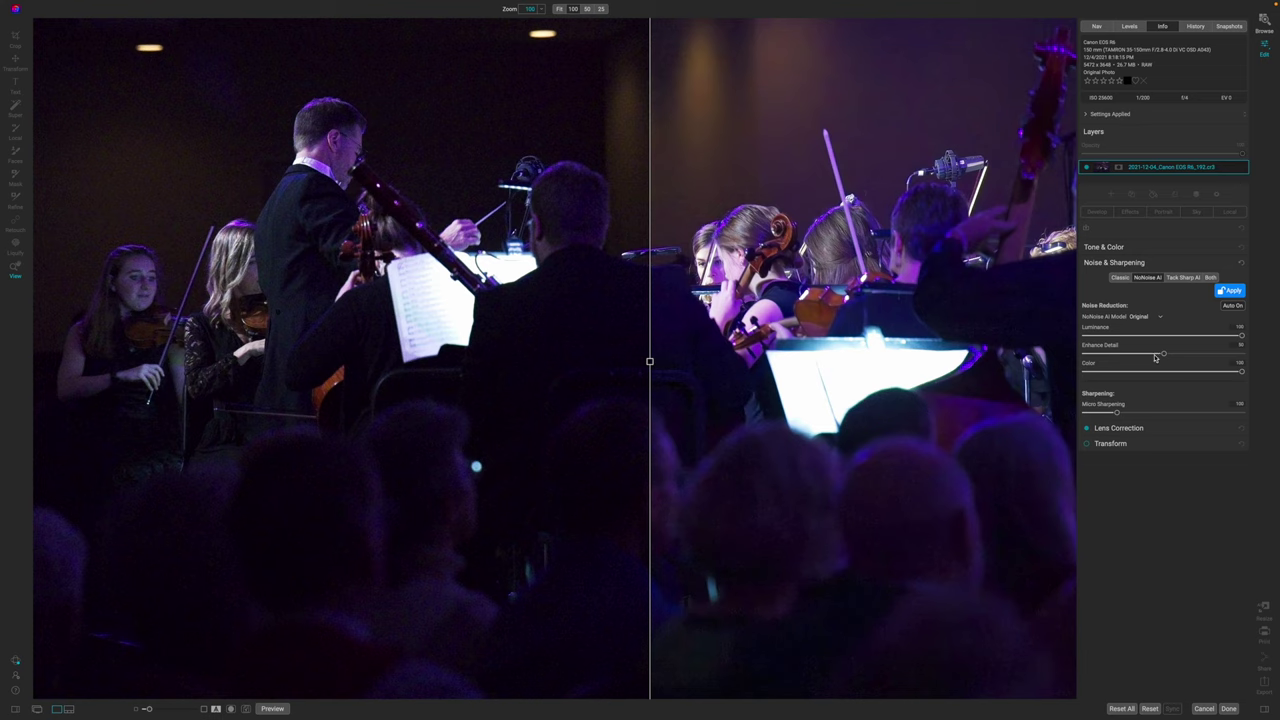
left_click_drag(1162, 356, 1142, 355)
Fit the concert photo in view and move the before/after divider left to compare.
left_click(712, 176)
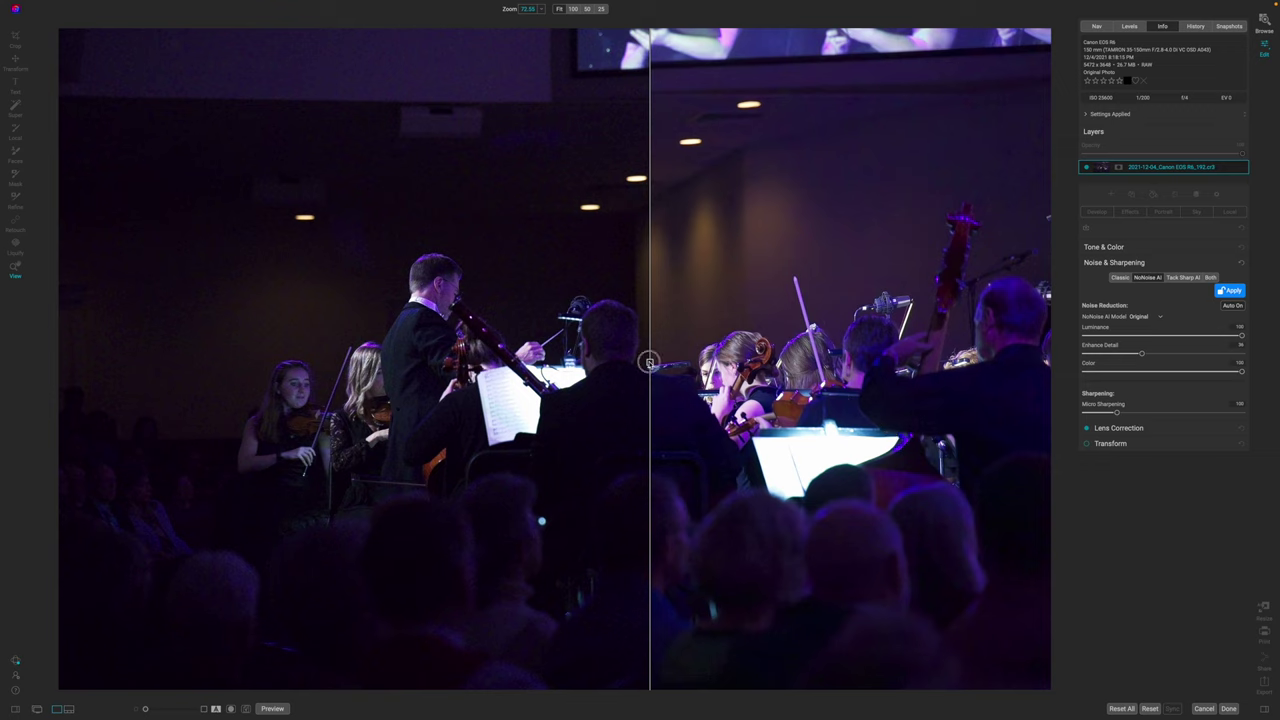
left_click_drag(650, 359, 280, 363)
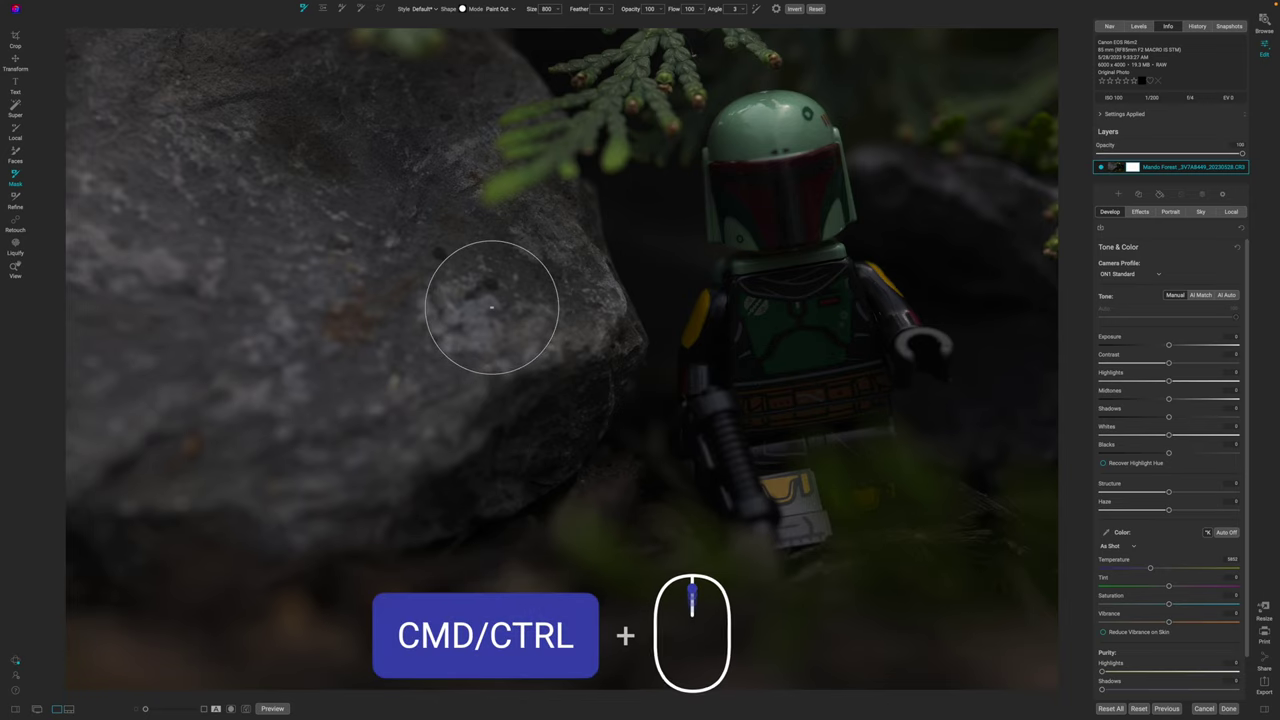
Zoom in and out with the scroll wheel and pan around the Boba Fett photo's rock and helmet.
scroll(491, 308, "up", 5, "ctrl")
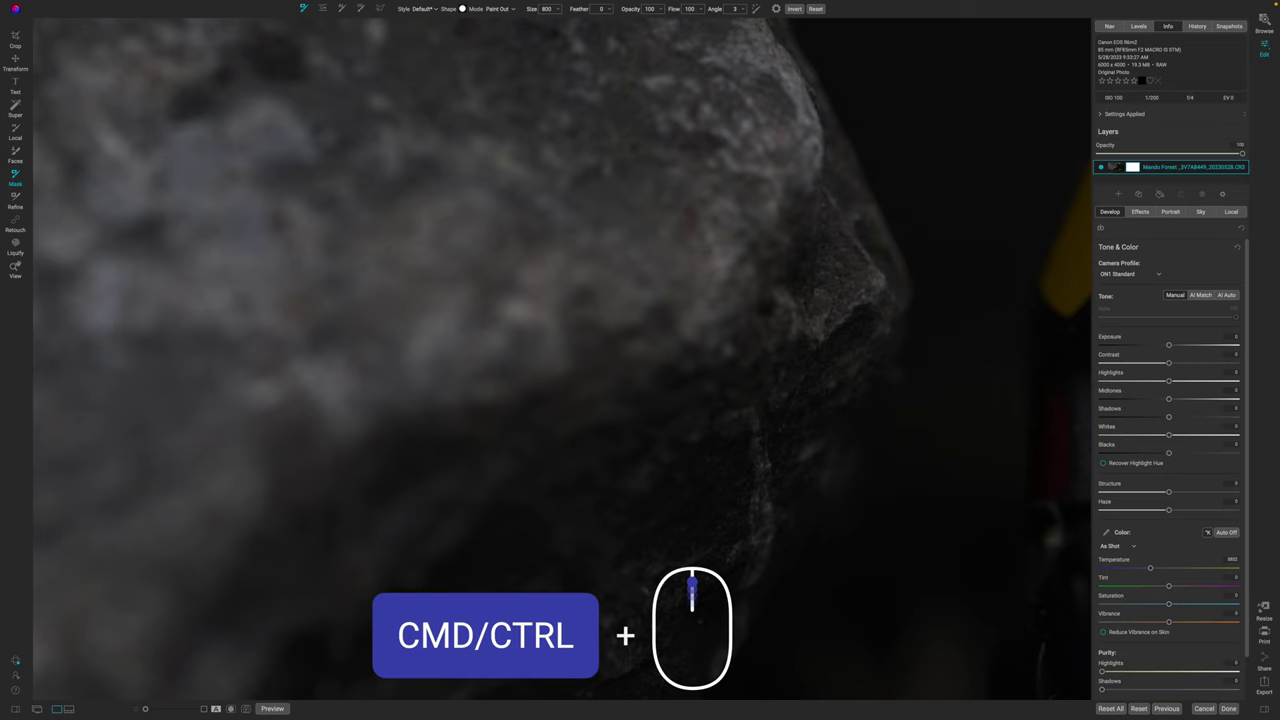
scroll(491, 308, "down", 5, "ctrl")
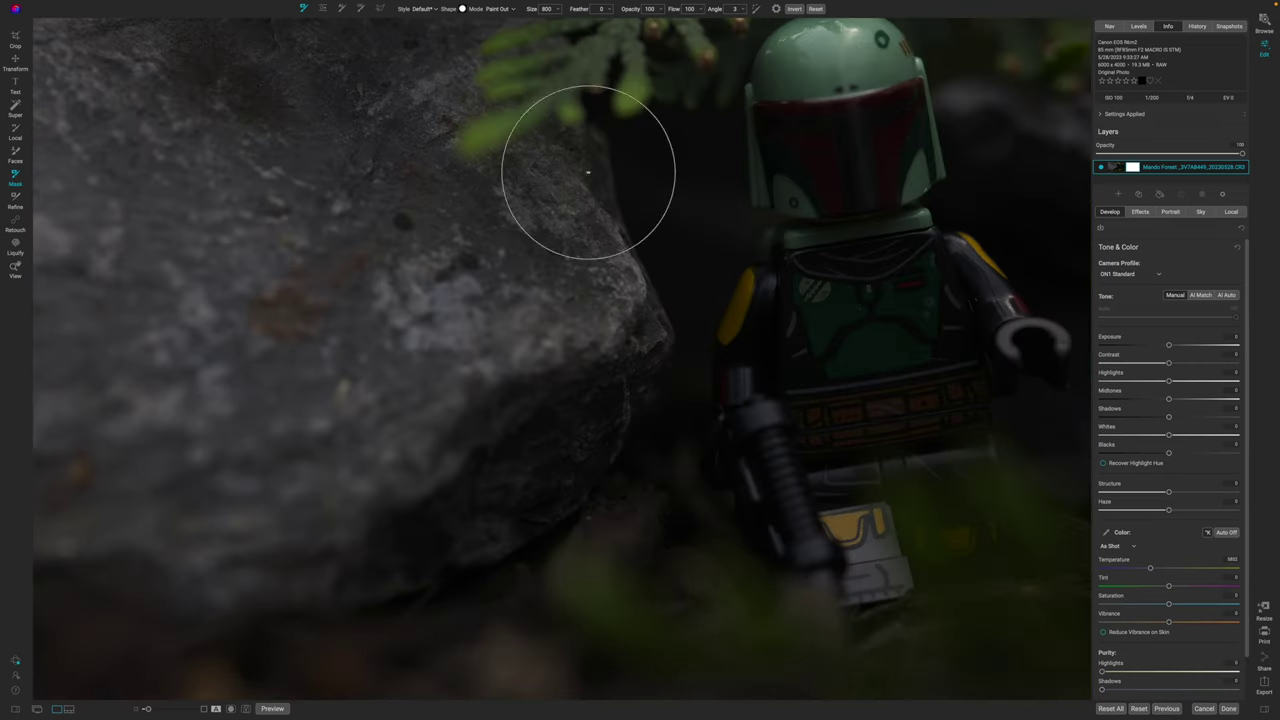
scroll(540, 340, "up", 5, "ctrl")
scroll(540, 340, "down", 3, "ctrl")
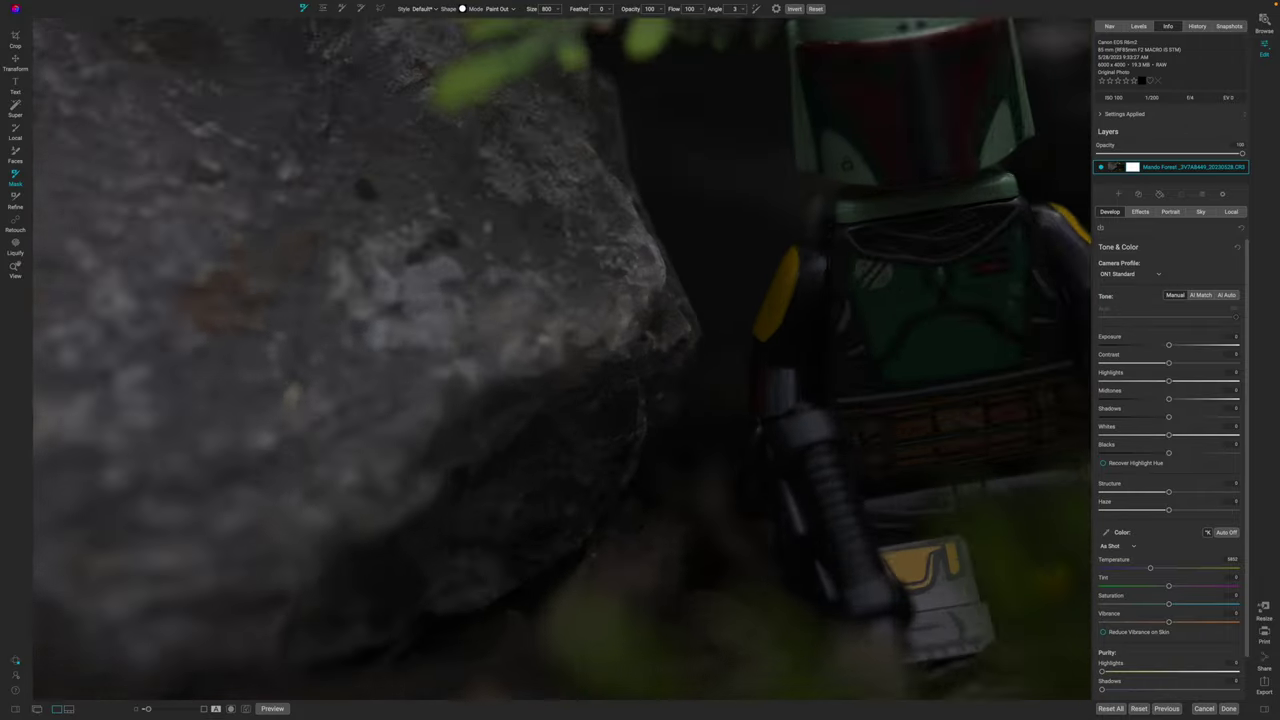
scroll(540, 340, "down", 3, "ctrl")
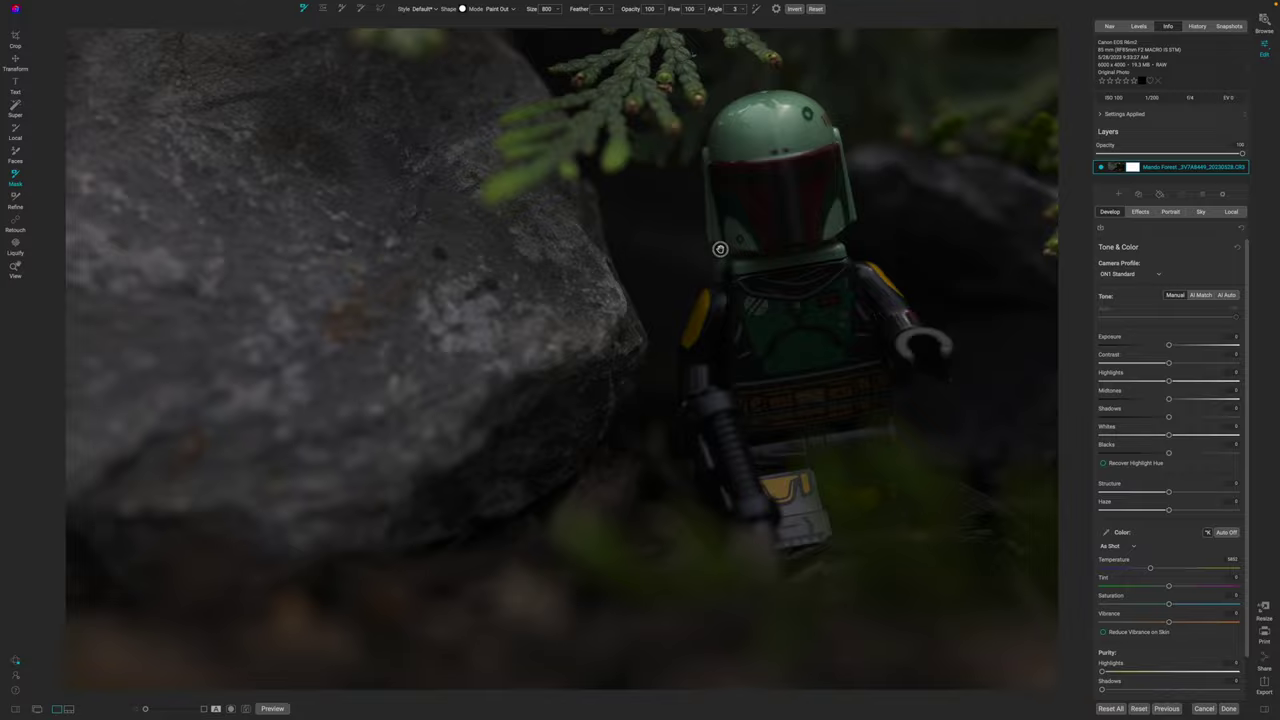
left_click_drag(717, 249, 602, 338)
scroll(602, 338, "up", 2, "ctrl")
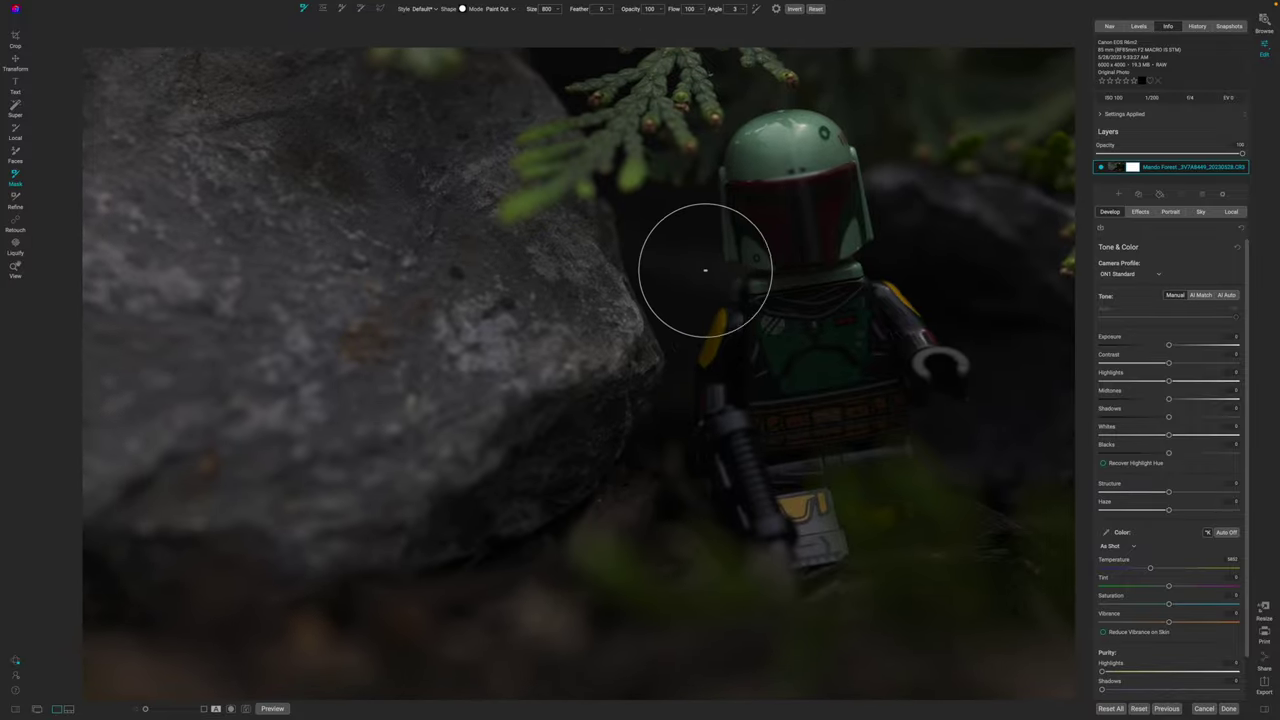
scroll(691, 266, "up", 2, "ctrl")
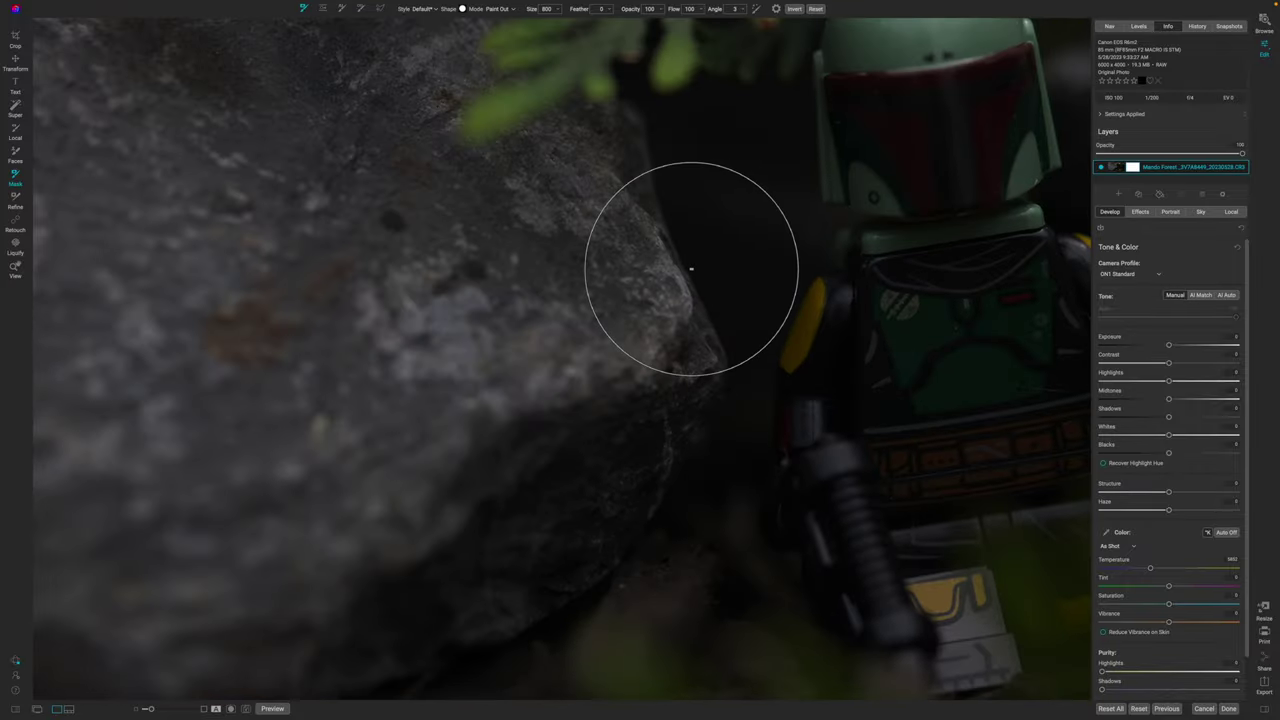
scroll(689, 271, "down", 3, "ctrl")
scroll(581, 255, "up", 1, "shift")
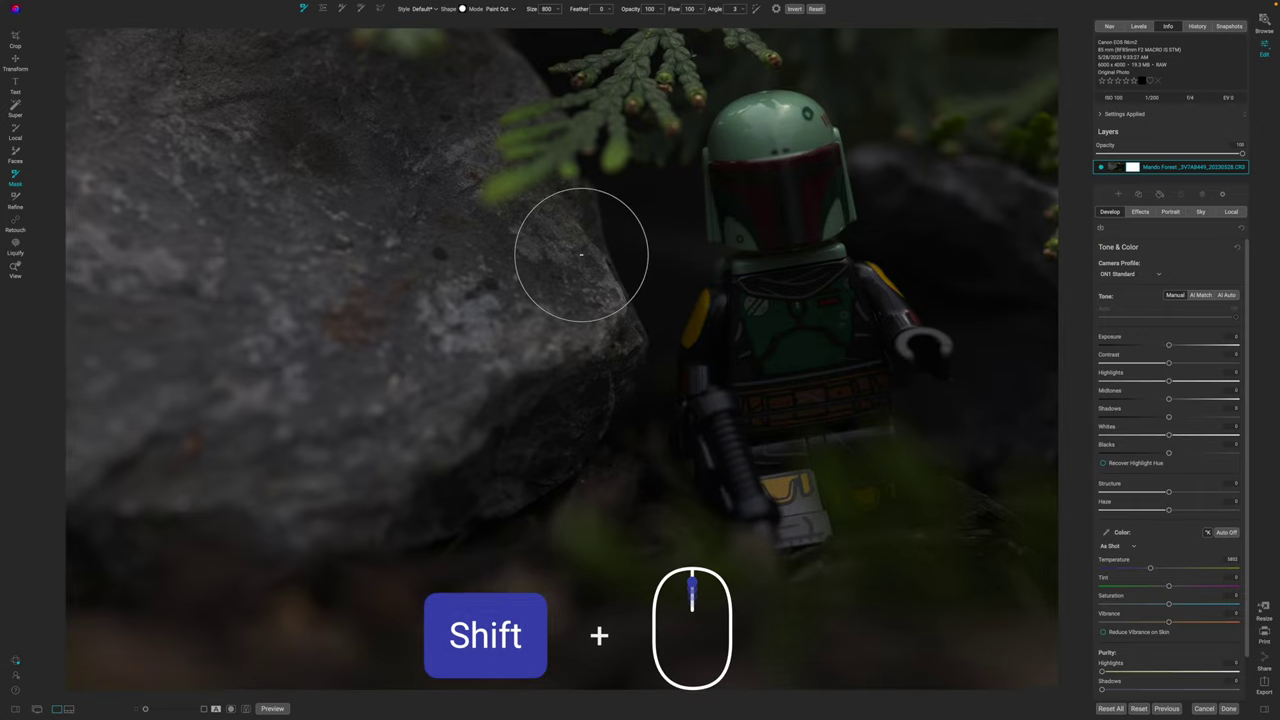
scroll(581, 255, "up", 2, "shift")
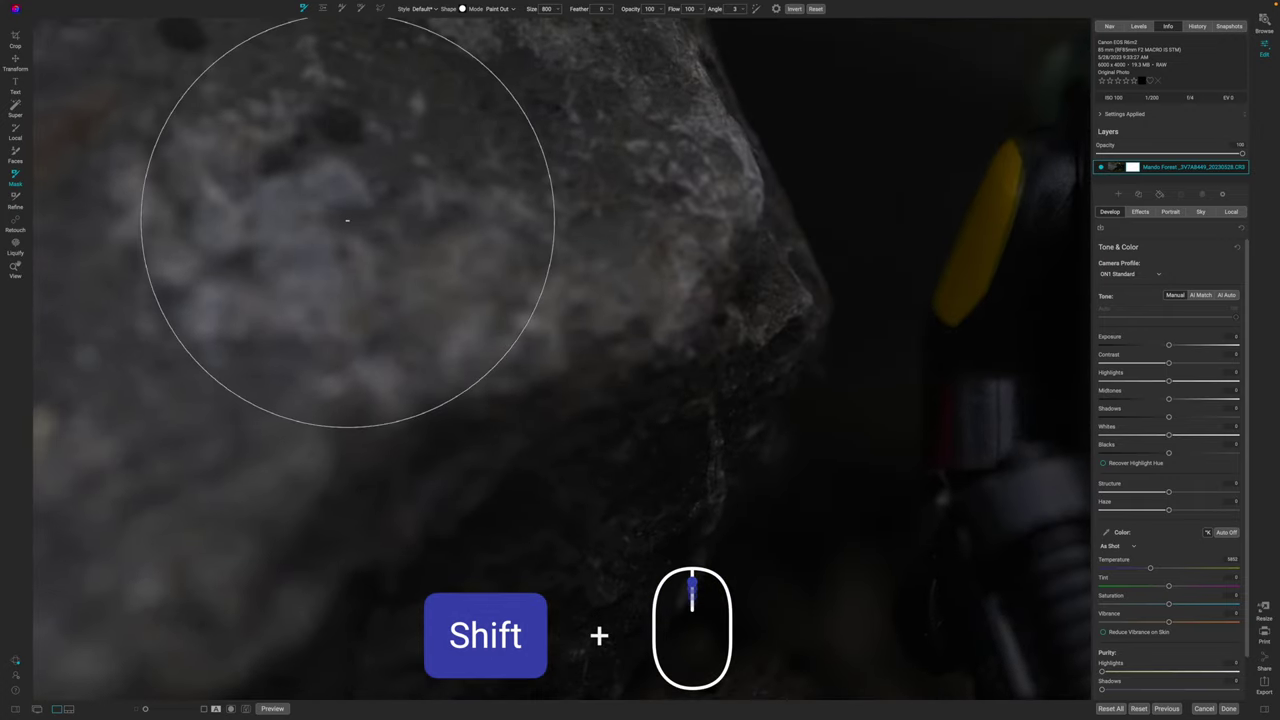
scroll(347, 220, "up", 3, "shift")
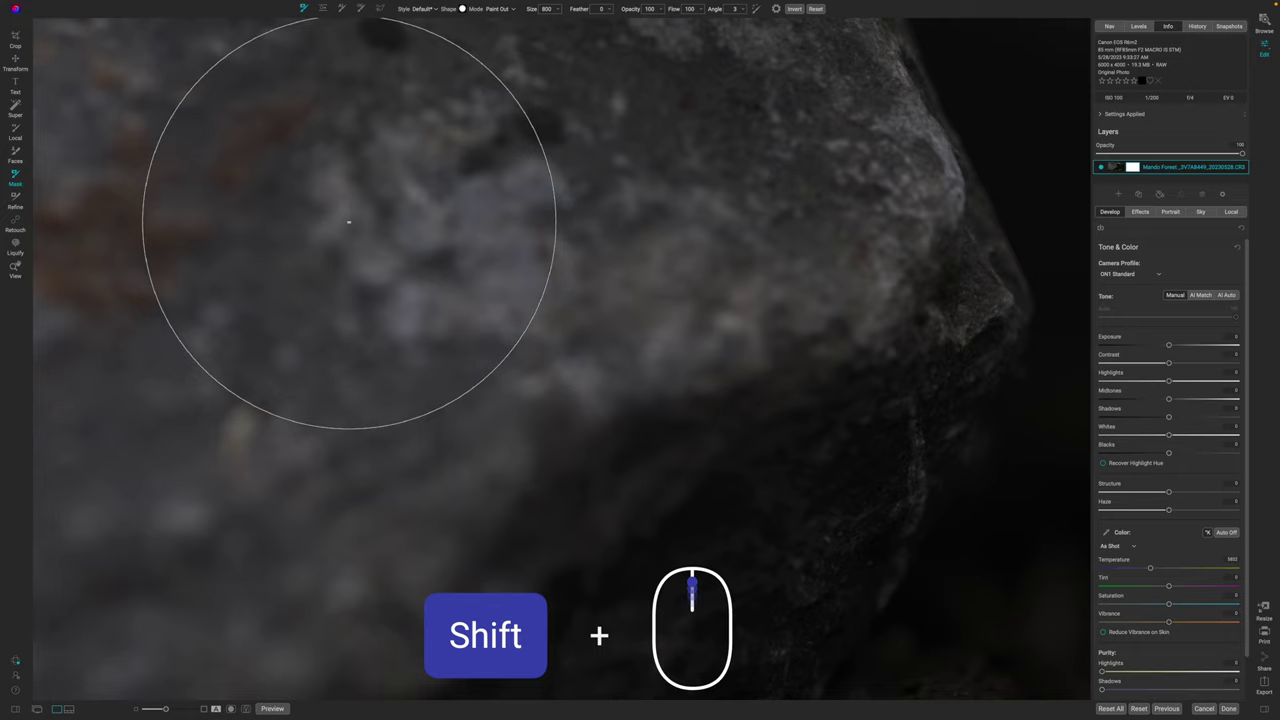
scroll(348, 223, "right", 5, "shift")
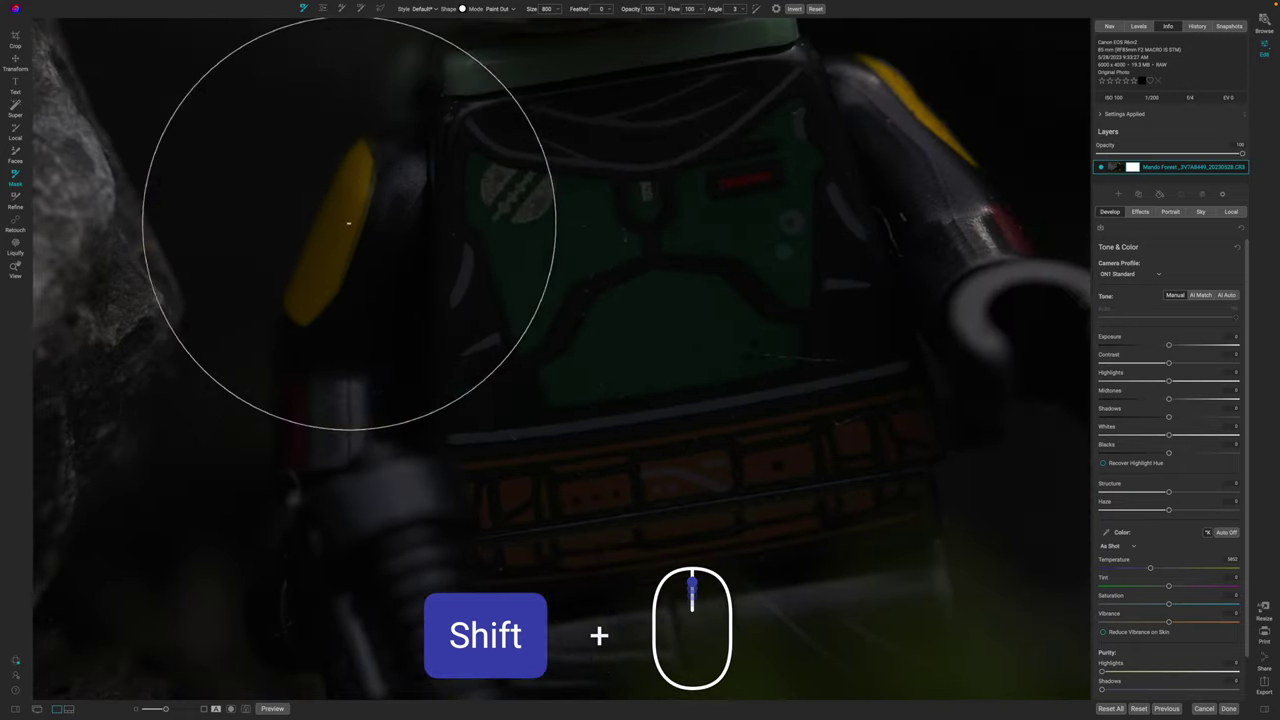
scroll(348, 223, "left", 3, "shift")
scroll(348, 223, "up", 5, "shift")
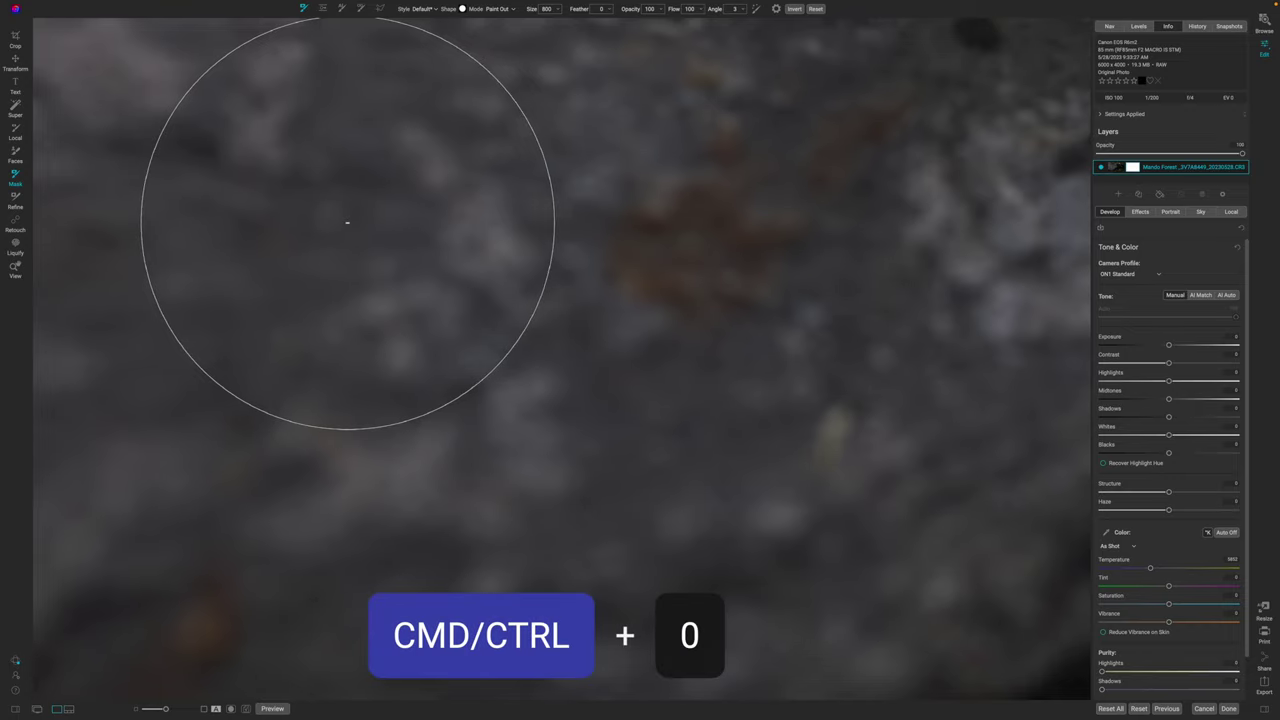
Fit the whole Boba Fett photo in view and enlarge the Paint Out brush on the canvas.
key("ctrl+0")
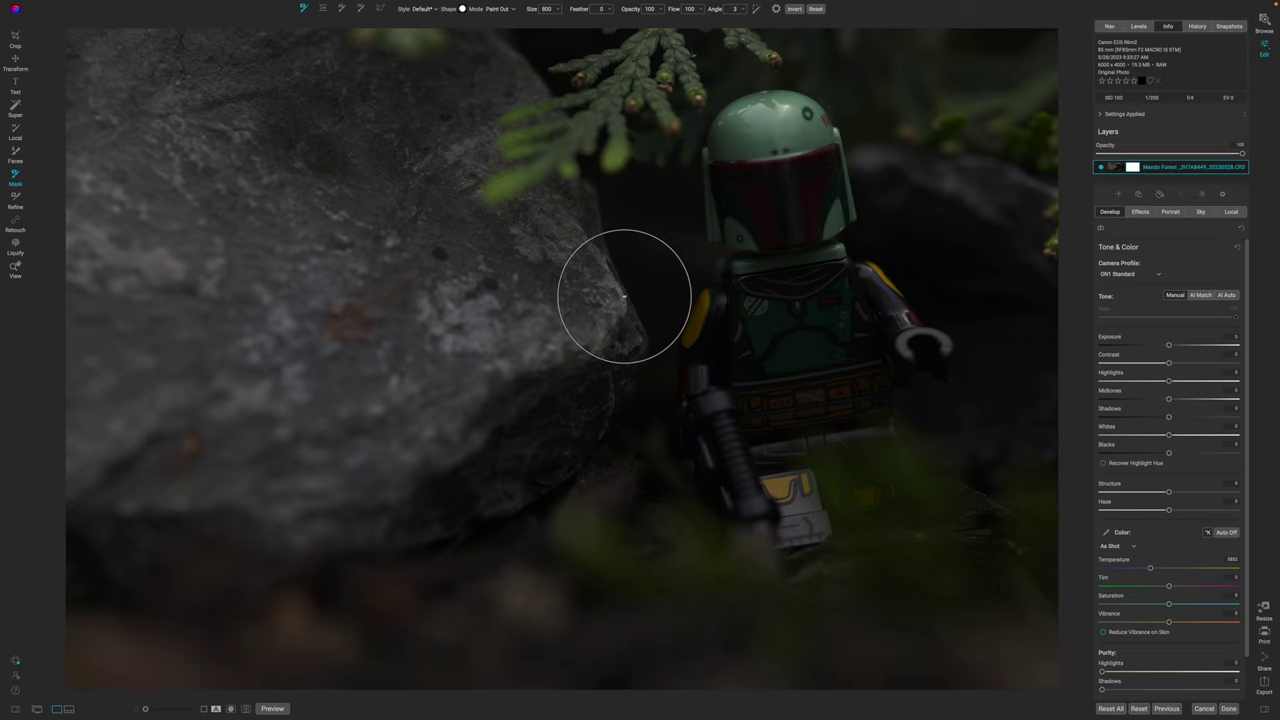
key("alt+super")
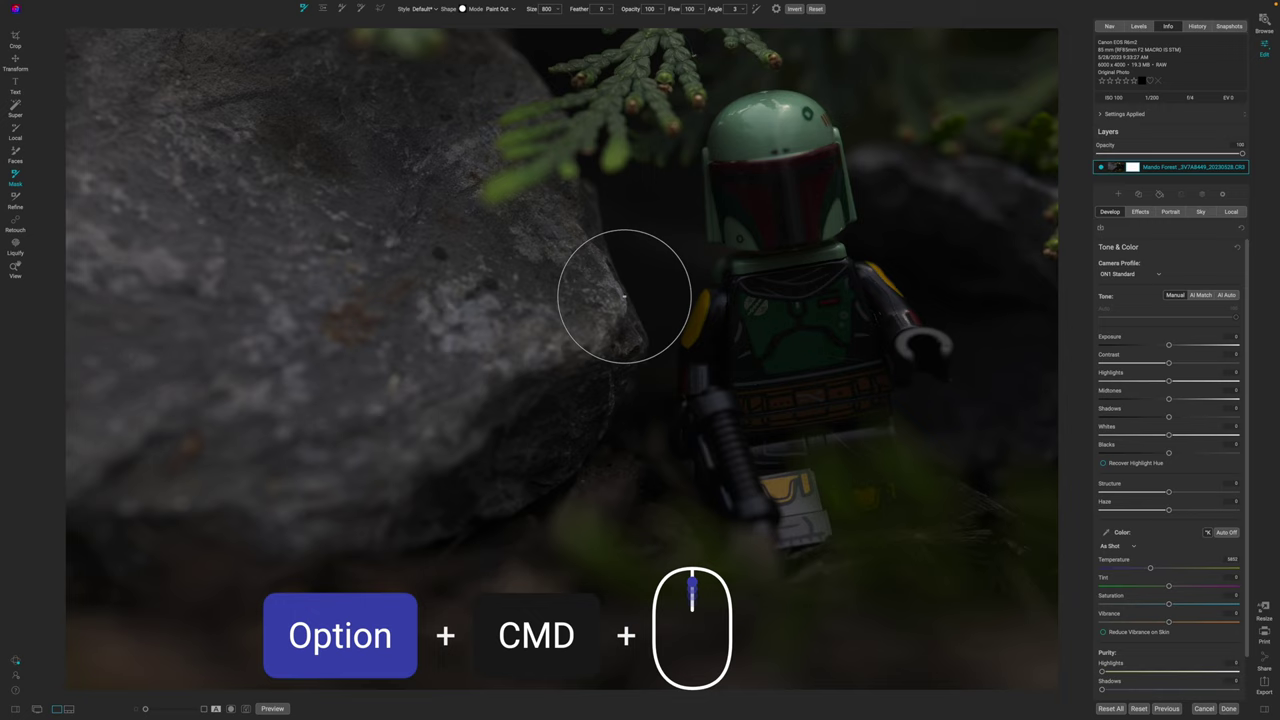
mouse_move(624, 296)
left_mouse_down()
mouse_move(731, 296)
mouse_move(662, 296)
mouse_move(710, 296)
mouse_move(680, 296)
mouse_move(692, 296)
left_mouse_up()
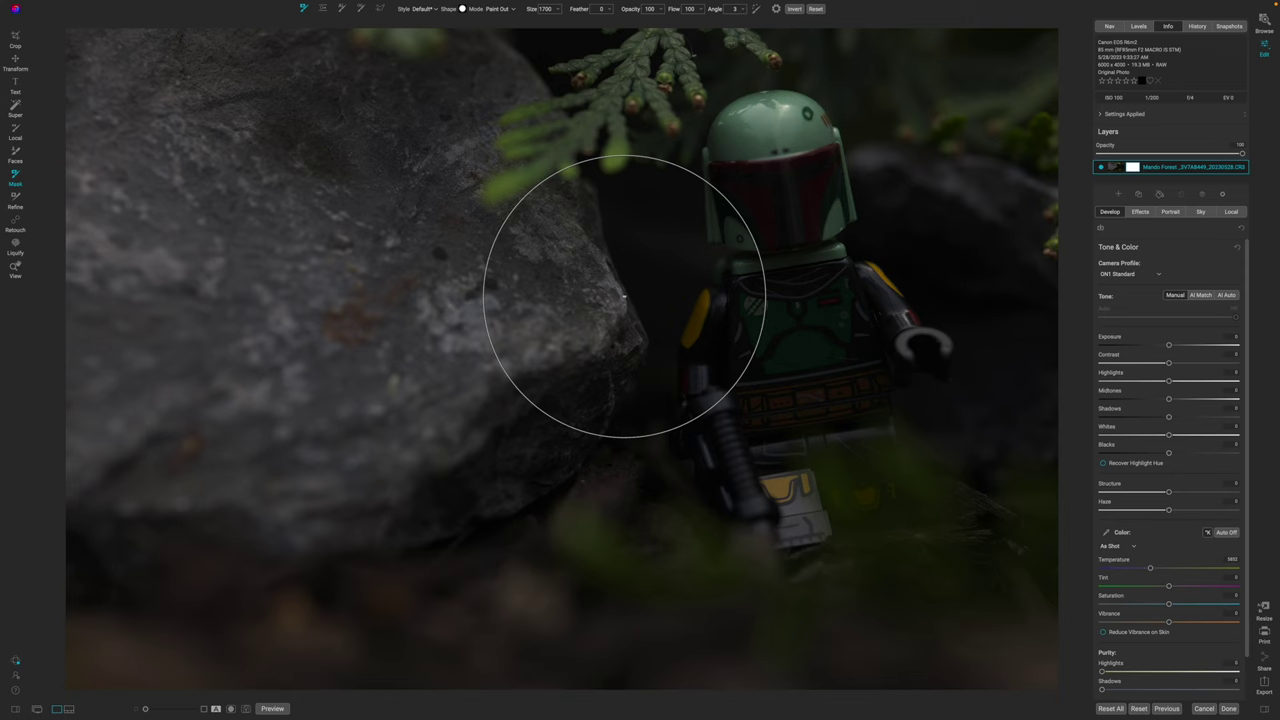
Raise the brush feather to 50 and step the brush size up to 900 with ].
left_click_drag(624, 296, 628, 296)
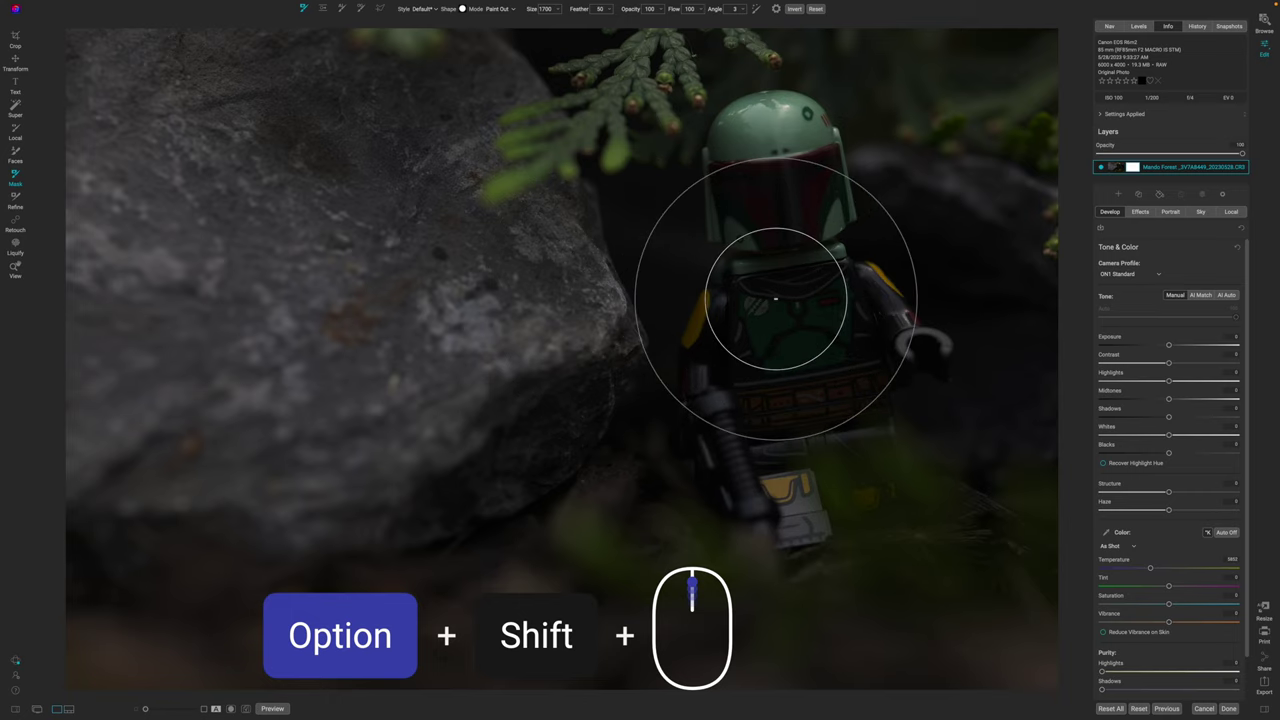
mouse_move(776, 298)
left_mouse_down()
mouse_move(803, 257)
mouse_move(771, 229)
mouse_move(770, 205)
left_mouse_up()
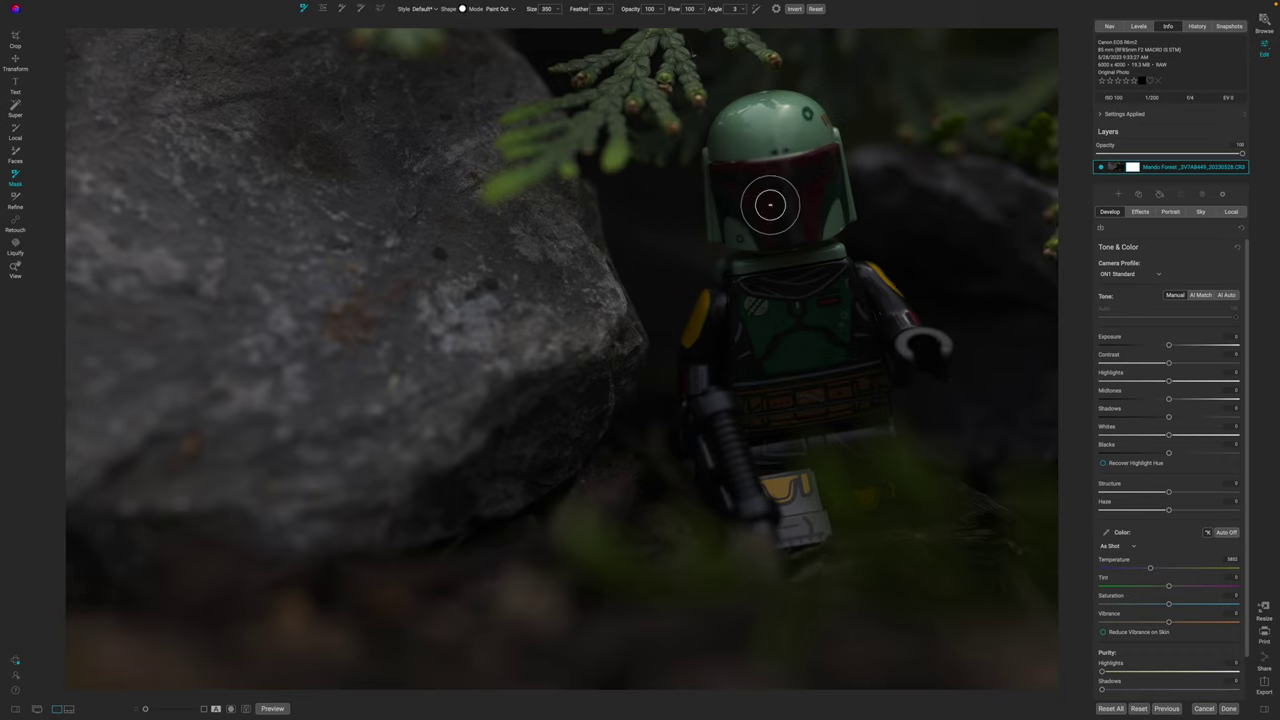
key("bracketright")
key("bracketright")
key("bracketright")
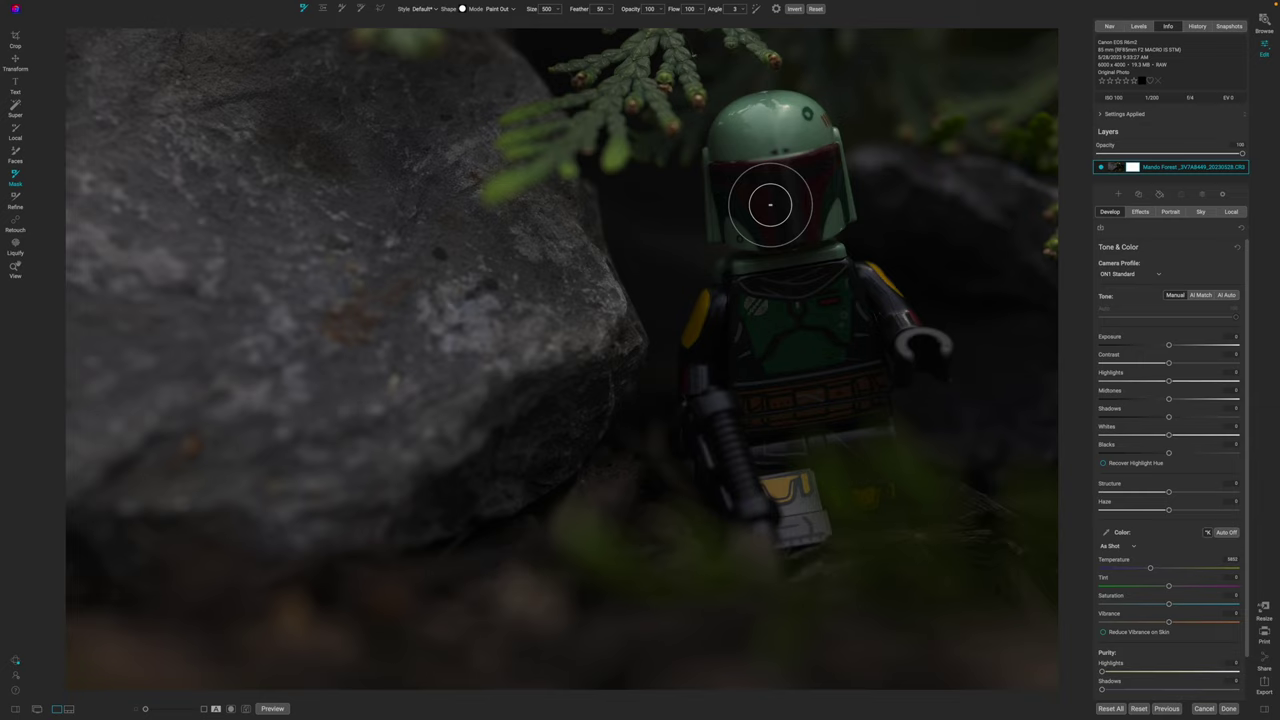
key("bracketright")
key("bracketright")
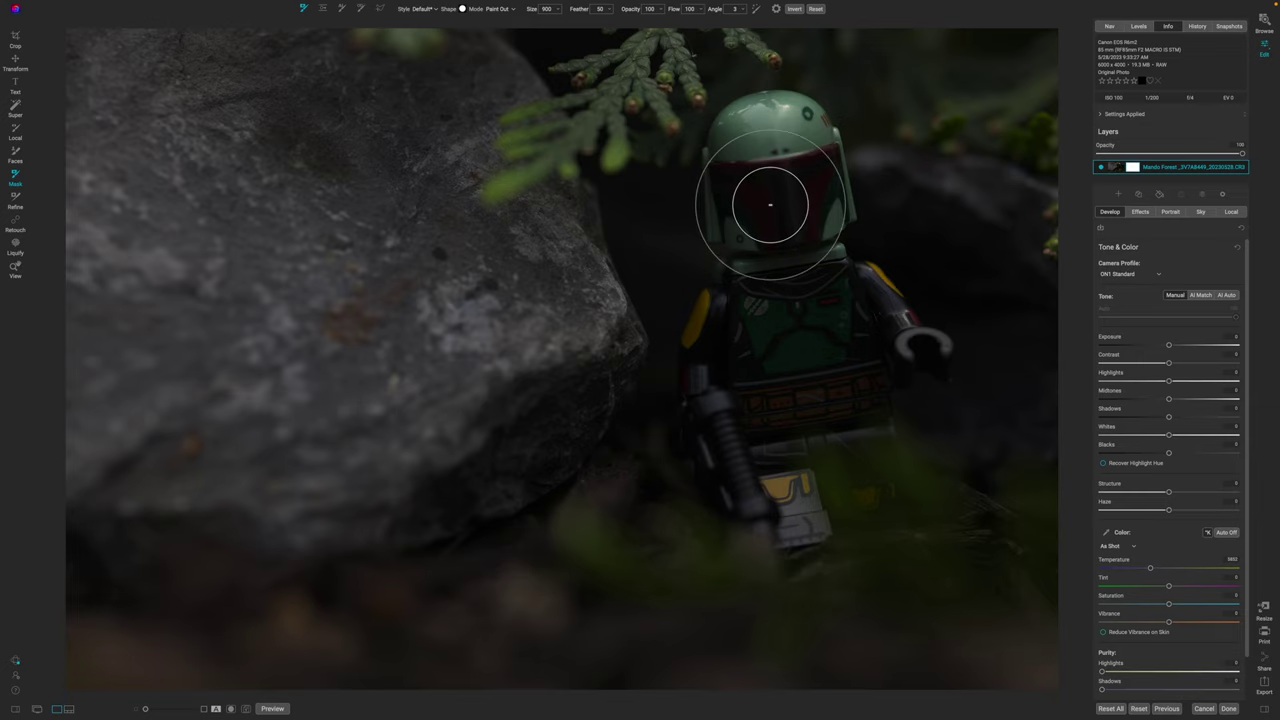